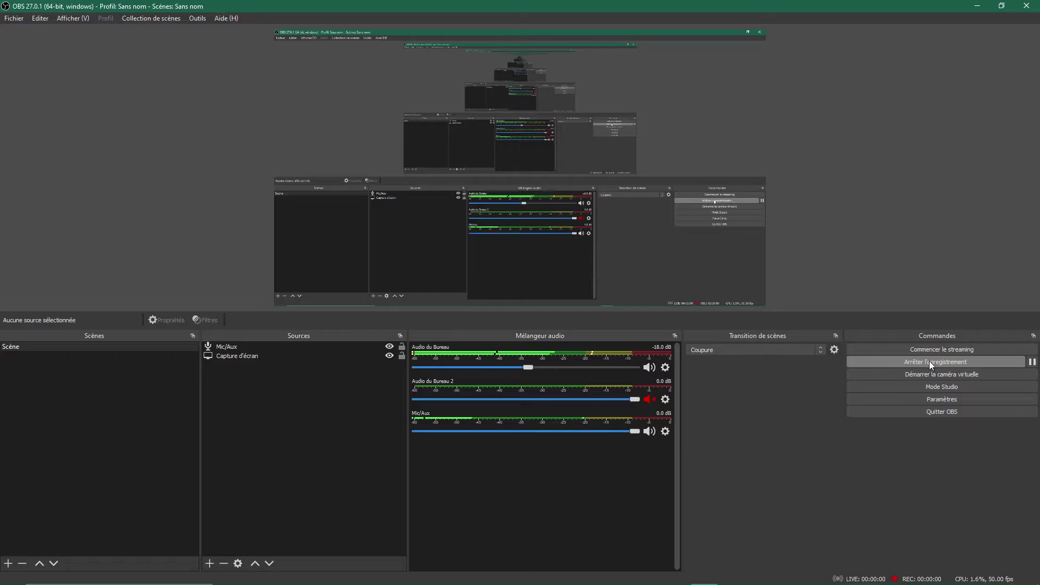
Step: Minimize OBS to reveal the Facade_B texture folder in File Explorer
{"action": "left_click", "coordinate": [978, 5]}
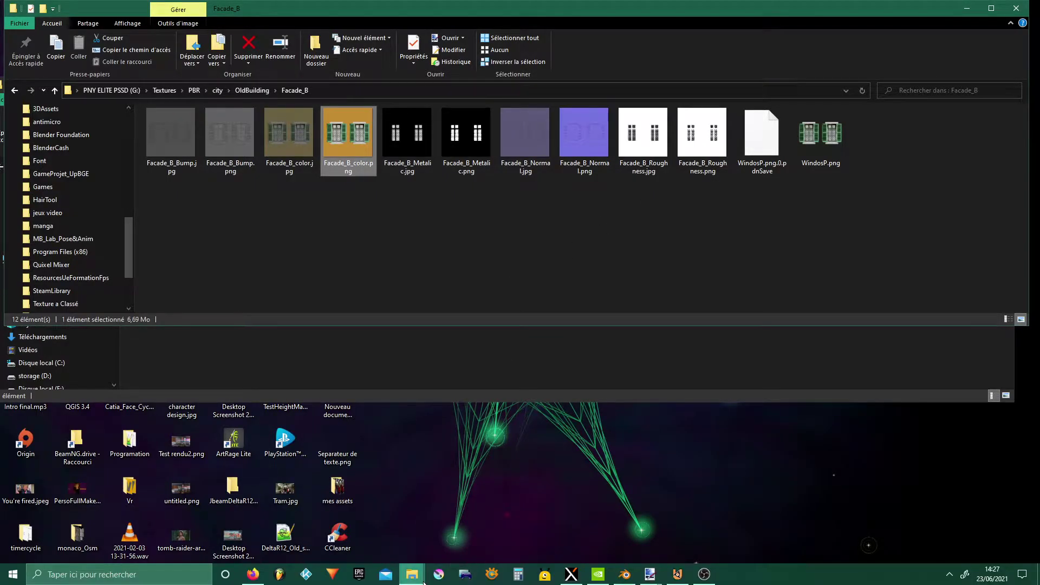
{"action": "mouse_move", "coordinate": [678, 574]}
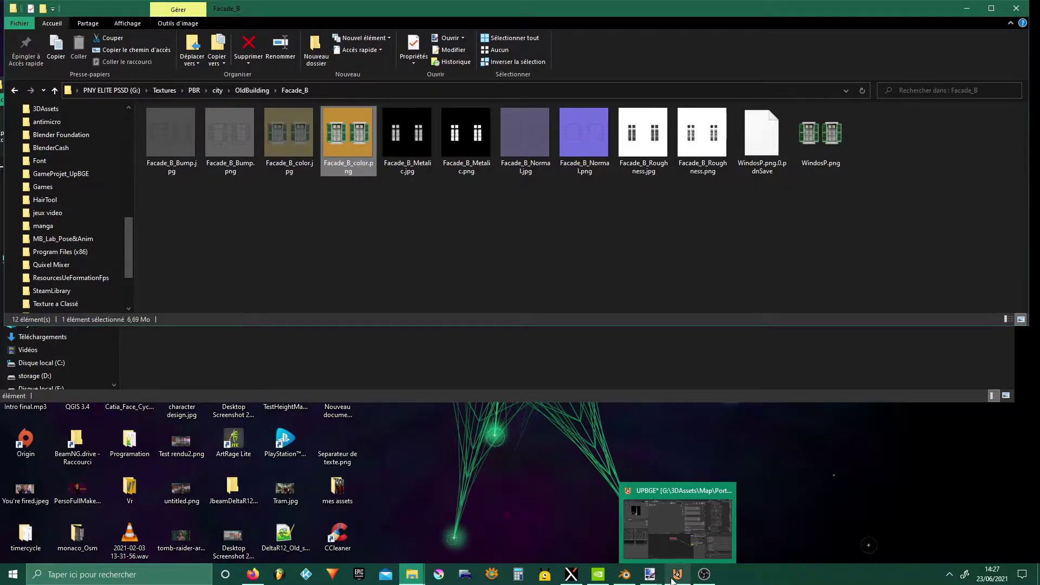
Step: Bring Blender to the front and orbit over the OSM city along a building facade
{"action": "mouse_move", "coordinate": [623, 574]}
{"action": "left_click", "coordinate": [542, 520]}
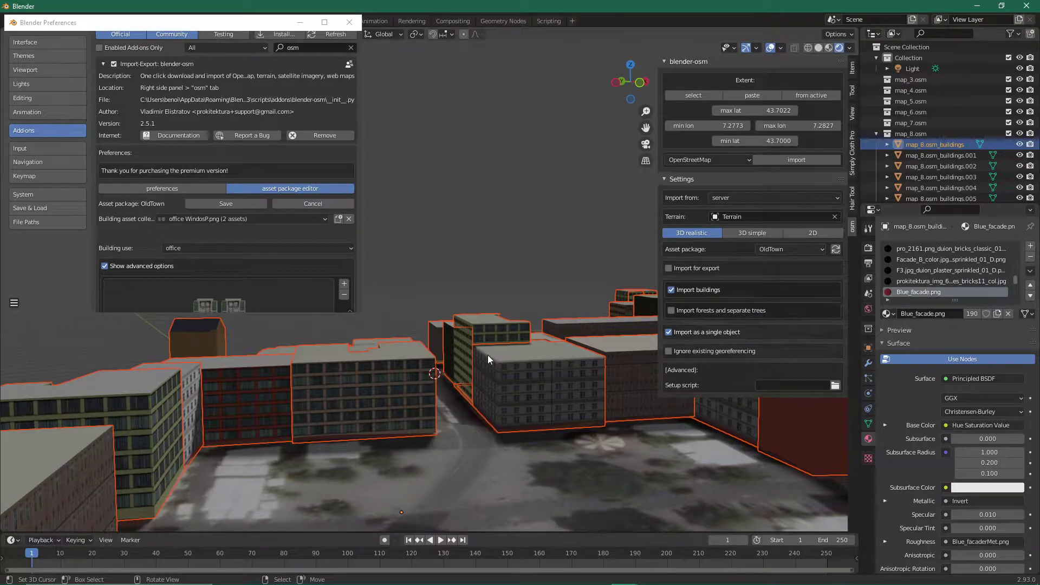
{"action": "mouse_move", "coordinate": [488, 356]}
{"action": "middle_mouse_down"}
{"action": "mouse_move", "coordinate": [512, 379]}
{"action": "mouse_move", "coordinate": [541, 381]}
{"action": "mouse_move", "coordinate": [480, 365]}
{"action": "mouse_move", "coordinate": [588, 392]}
{"action": "mouse_move", "coordinate": [513, 365]}
{"action": "mouse_move", "coordinate": [551, 373]}
{"action": "mouse_move", "coordinate": [580, 391]}
{"action": "middle_mouse_up"}
{"action": "scroll", "coordinate": [519, 376], "scroll_direction": "up", "scroll_amount": 3}
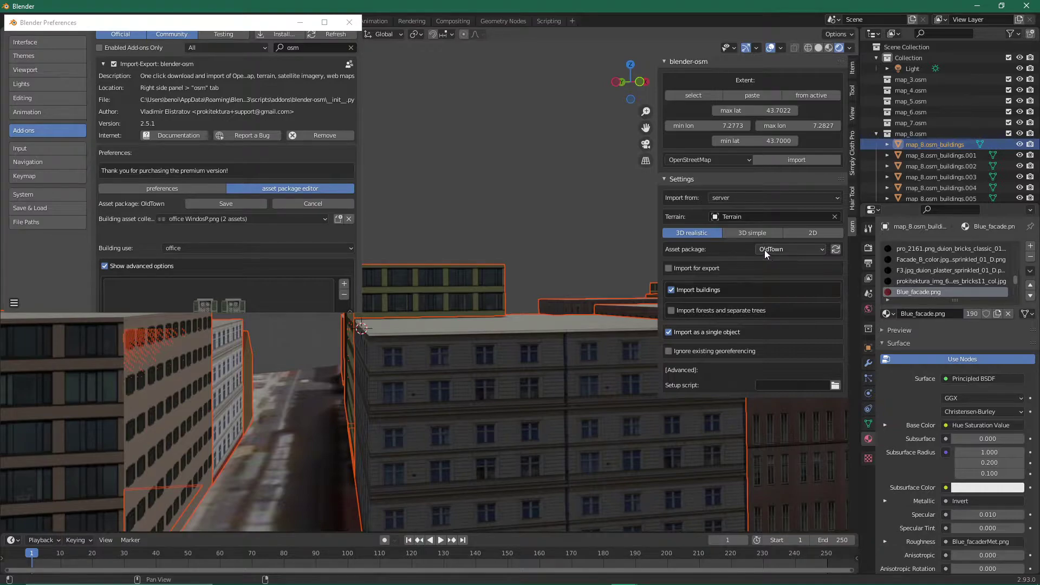
{"action": "mouse_move", "coordinate": [559, 324]}
{"action": "middle_mouse_down"}
{"action": "mouse_move", "coordinate": [588, 317]}
{"action": "mouse_move", "coordinate": [526, 311]}
{"action": "mouse_move", "coordinate": [555, 321]}
{"action": "mouse_move", "coordinate": [530, 295]}
{"action": "mouse_move", "coordinate": [570, 330]}
{"action": "mouse_move", "coordinate": [549, 303]}
{"action": "mouse_move", "coordinate": [525, 326]}
{"action": "mouse_move", "coordinate": [553, 359]}
{"action": "mouse_move", "coordinate": [630, 350]}
{"action": "mouse_move", "coordinate": [601, 347]}
{"action": "mouse_move", "coordinate": [535, 421]}
{"action": "mouse_move", "coordinate": [630, 421]}
{"action": "mouse_move", "coordinate": [365, 420]}
{"action": "mouse_move", "coordinate": [458, 411]}
{"action": "mouse_move", "coordinate": [445, 411]}
{"action": "mouse_move", "coordinate": [470, 406]}
{"action": "mouse_move", "coordinate": [427, 408]}
{"action": "mouse_move", "coordinate": [446, 386]}
{"action": "mouse_move", "coordinate": [489, 388]}
{"action": "mouse_move", "coordinate": [371, 386]}
{"action": "middle_mouse_up"}
{"action": "scroll", "coordinate": [427, 408], "scroll_direction": "up", "scroll_amount": 5}
{"action": "scroll", "coordinate": [471, 384], "scroll_direction": "up", "scroll_amount": 4}
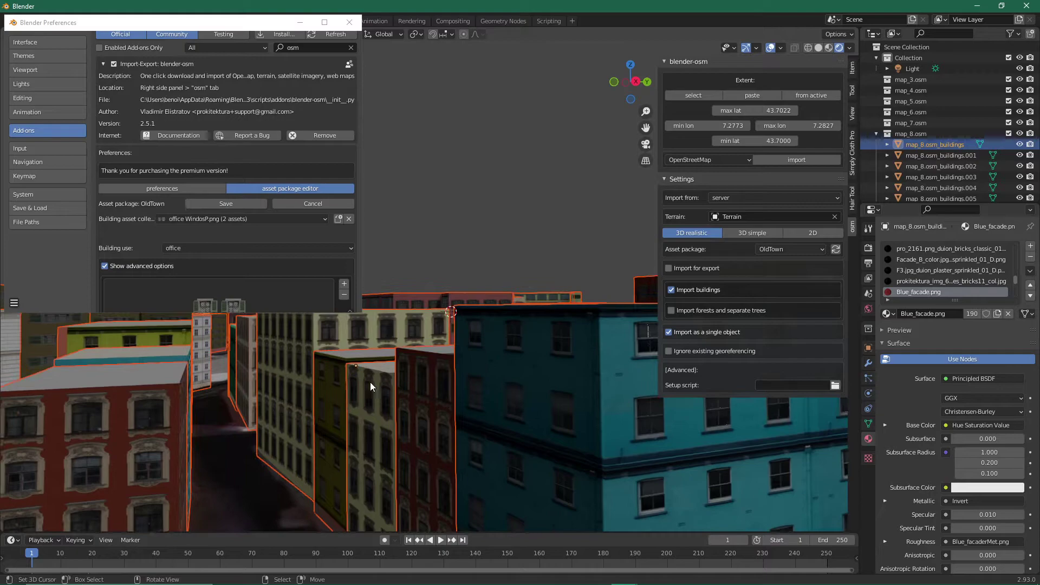
{"action": "scroll", "coordinate": [186, 340], "scroll_direction": "down", "scroll_amount": 5}
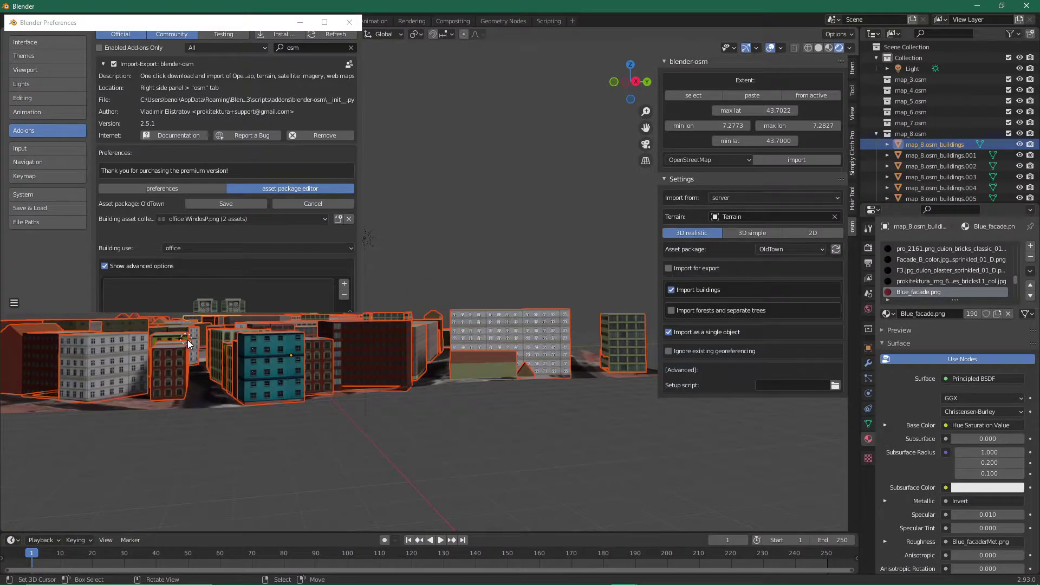
Step: Orbit around the textured buildings and zoom in close to the green building
{"action": "mouse_move", "coordinate": [186, 340]}
{"action": "middle_mouse_down"}
{"action": "mouse_move", "coordinate": [190, 359]}
{"action": "mouse_move", "coordinate": [172, 356]}
{"action": "mouse_move", "coordinate": [245, 355]}
{"action": "mouse_move", "coordinate": [255, 392]}
{"action": "mouse_move", "coordinate": [330, 382]}
{"action": "mouse_move", "coordinate": [421, 444]}
{"action": "mouse_move", "coordinate": [394, 443]}
{"action": "mouse_move", "coordinate": [385, 430]}
{"action": "middle_mouse_up"}
{"action": "scroll", "coordinate": [193, 346], "scroll_direction": "up", "scroll_amount": 4}
{"action": "scroll", "coordinate": [385, 430], "scroll_direction": "up", "scroll_amount": 2}
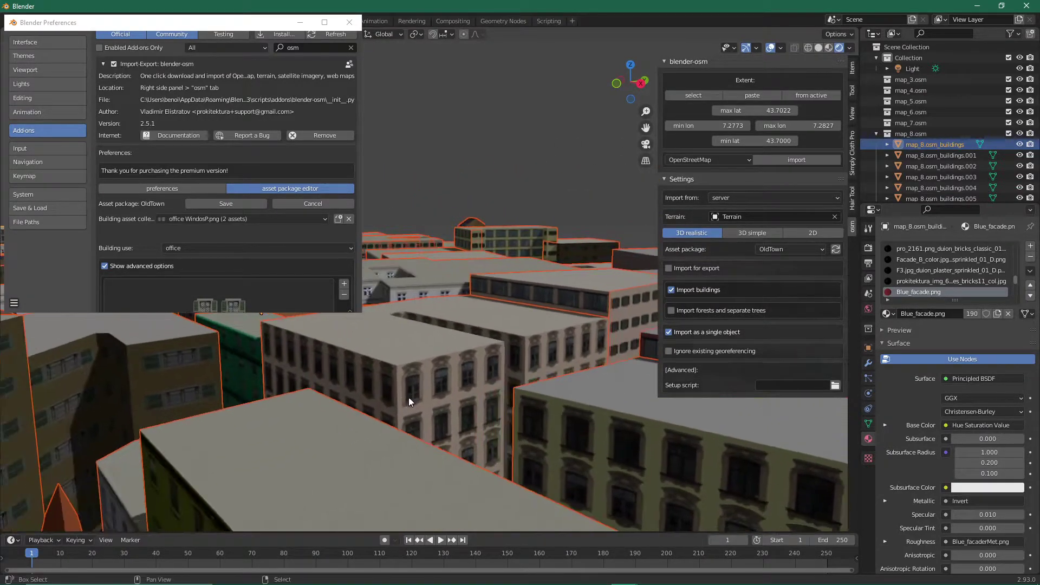
{"action": "scroll", "coordinate": [409, 398], "scroll_direction": "up", "scroll_amount": 2}
{"action": "mouse_move", "coordinate": [303, 359]}
{"action": "middle_mouse_down"}
{"action": "mouse_move", "coordinate": [316, 367]}
{"action": "mouse_move", "coordinate": [287, 375]}
{"action": "mouse_move", "coordinate": [378, 376]}
{"action": "mouse_move", "coordinate": [380, 363]}
{"action": "middle_mouse_up"}
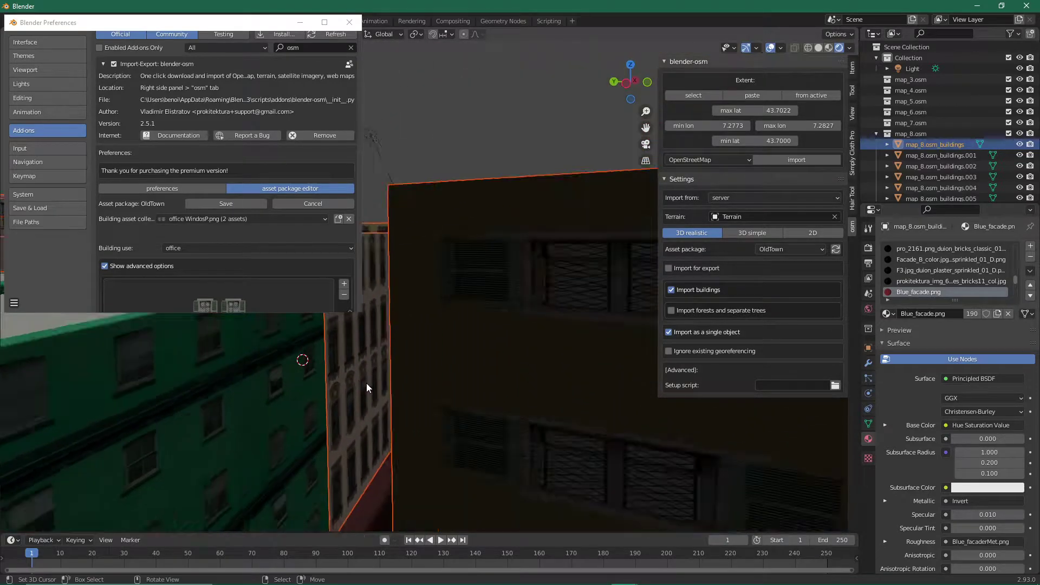
{"action": "scroll", "coordinate": [366, 383], "scroll_direction": "down", "scroll_amount": 3}
{"action": "scroll", "coordinate": [363, 388], "scroll_direction": "down", "scroll_amount": 2}
{"action": "scroll", "coordinate": [346, 401], "scroll_direction": "up", "scroll_amount": 4}
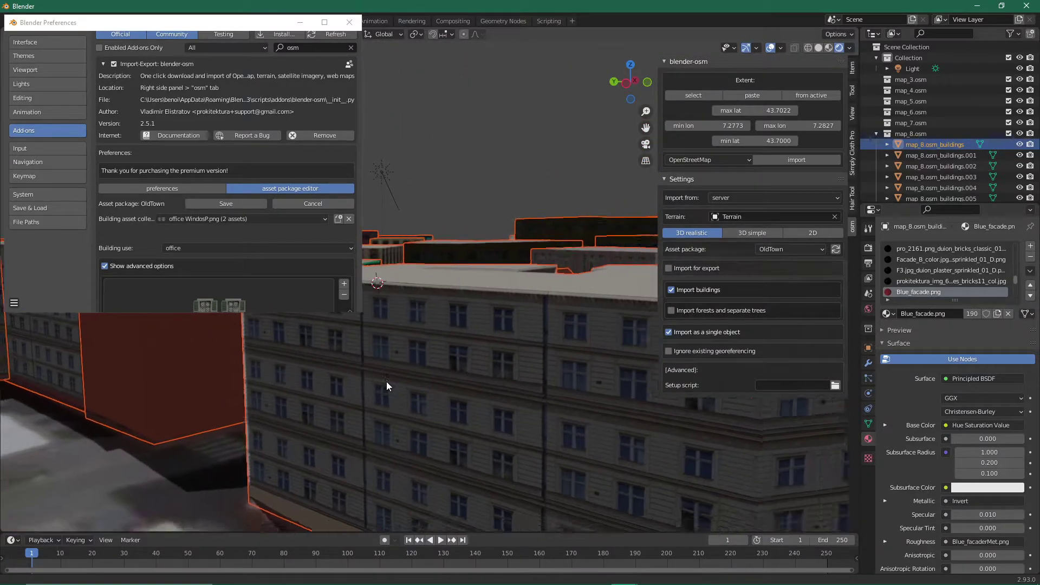
{"action": "scroll", "coordinate": [386, 382], "scroll_direction": "down", "scroll_amount": 2}
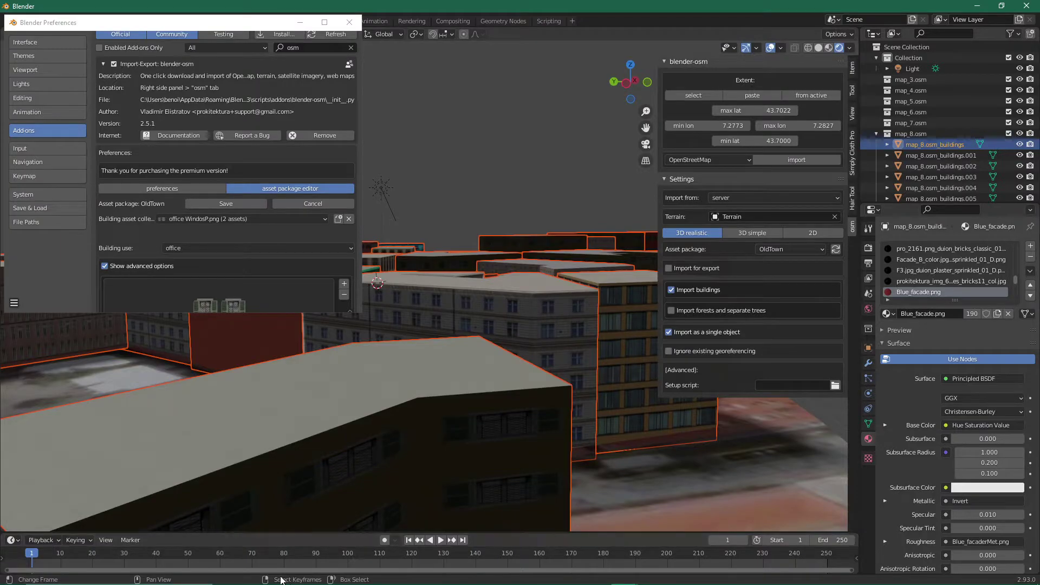
Step: Switch to Firefox's menton.jpg tab showing Menton's colourful hillside houses
{"action": "mouse_move", "coordinate": [281, 582]}
{"action": "left_click", "coordinate": [247, 579]}
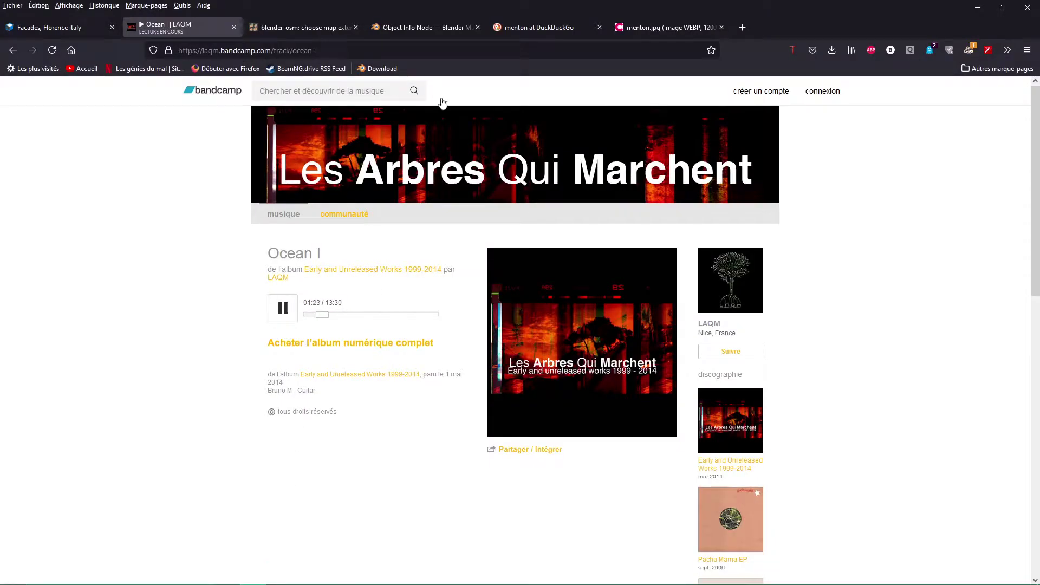
{"action": "left_click", "coordinate": [662, 35]}
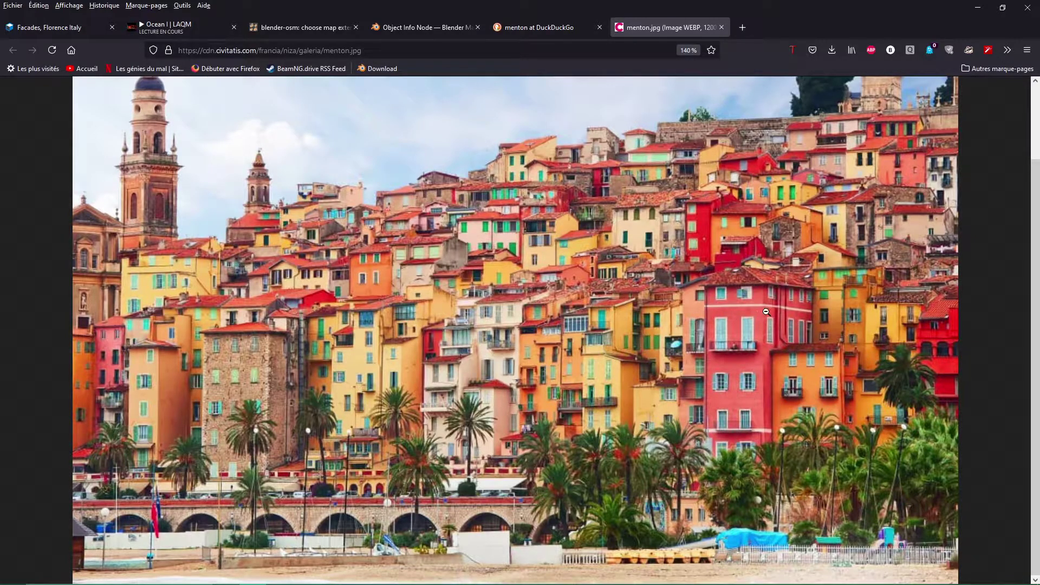
{"action": "scroll", "coordinate": [685, 326], "scroll_direction": "up", "scroll_amount": 1}
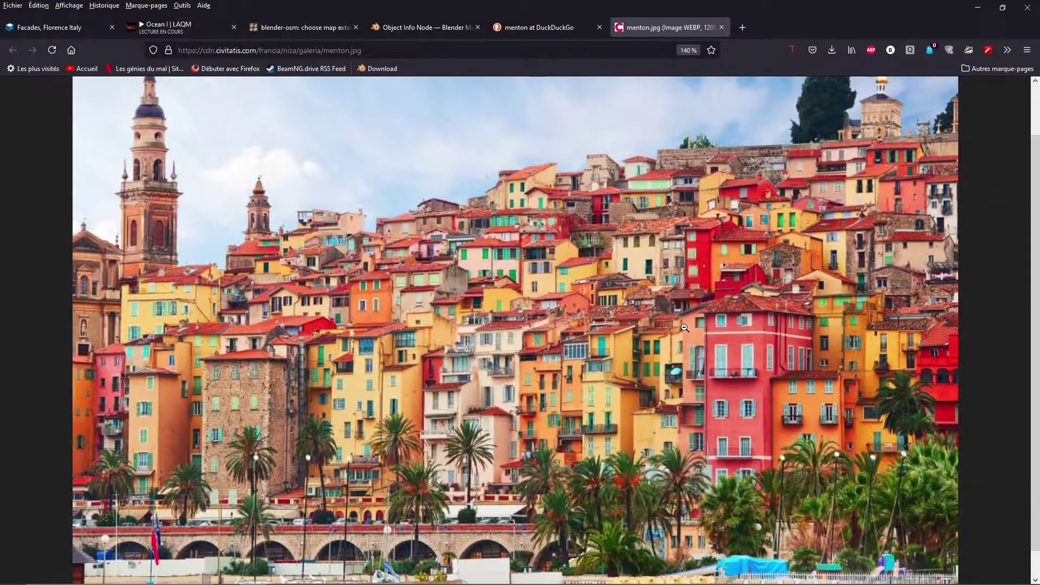
{"action": "scroll", "coordinate": [685, 328], "scroll_direction": "down", "scroll_amount": 1}
{"action": "scroll", "coordinate": [685, 328], "scroll_direction": "up", "scroll_amount": 2}
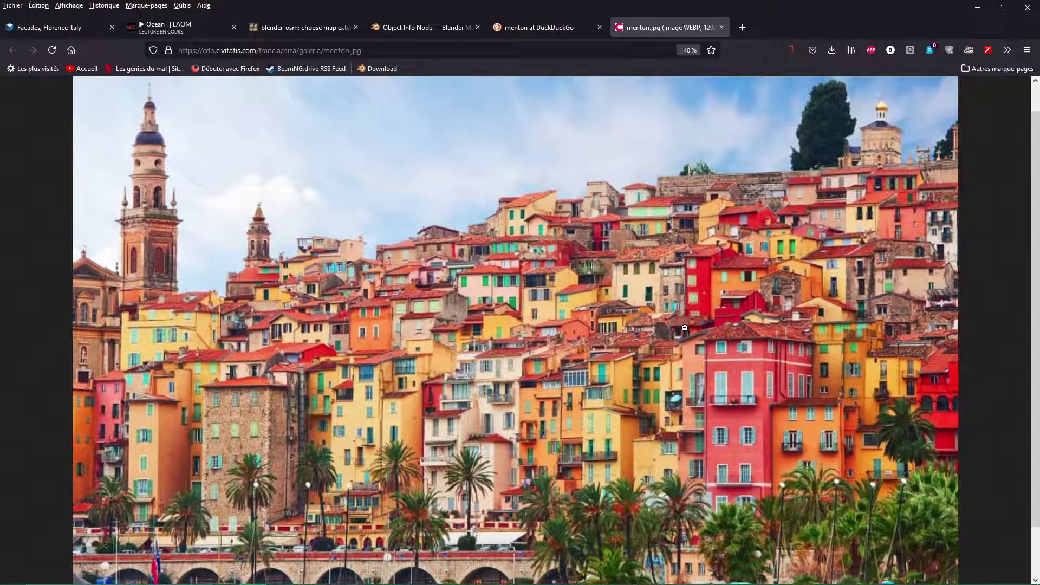
{"action": "scroll", "coordinate": [685, 328], "scroll_direction": "down", "scroll_amount": 1}
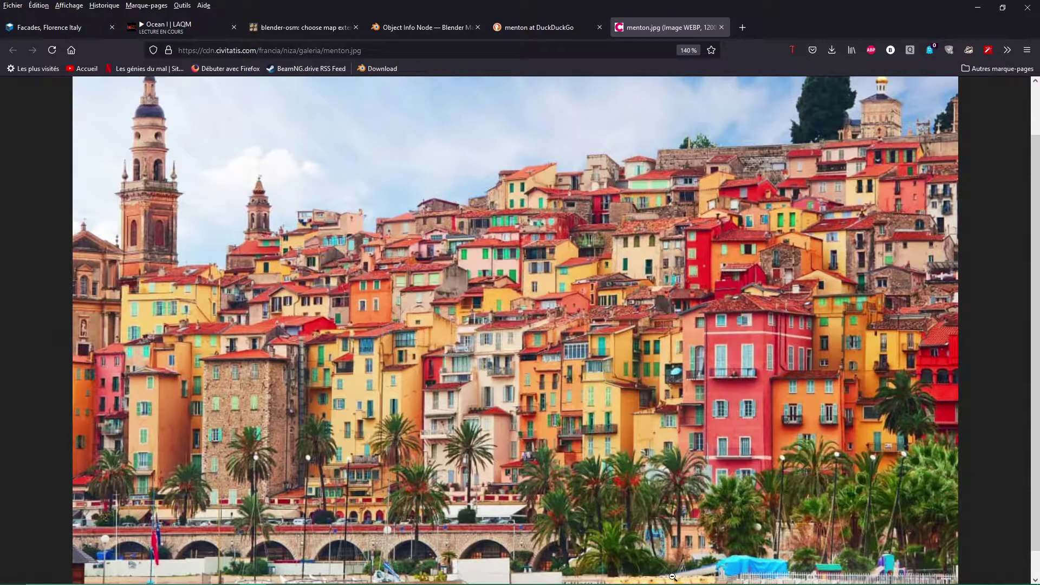
{"action": "mouse_move", "coordinate": [624, 574]}
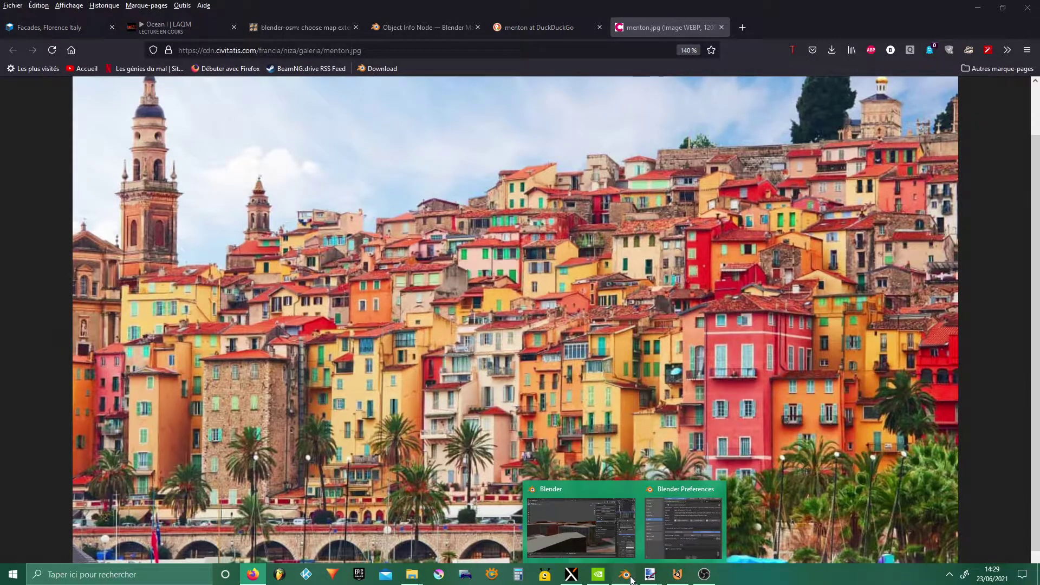
Step: Return to Blender, close the add-on preferences and view the Shading workspace node tree
{"action": "left_click", "coordinate": [590, 551]}
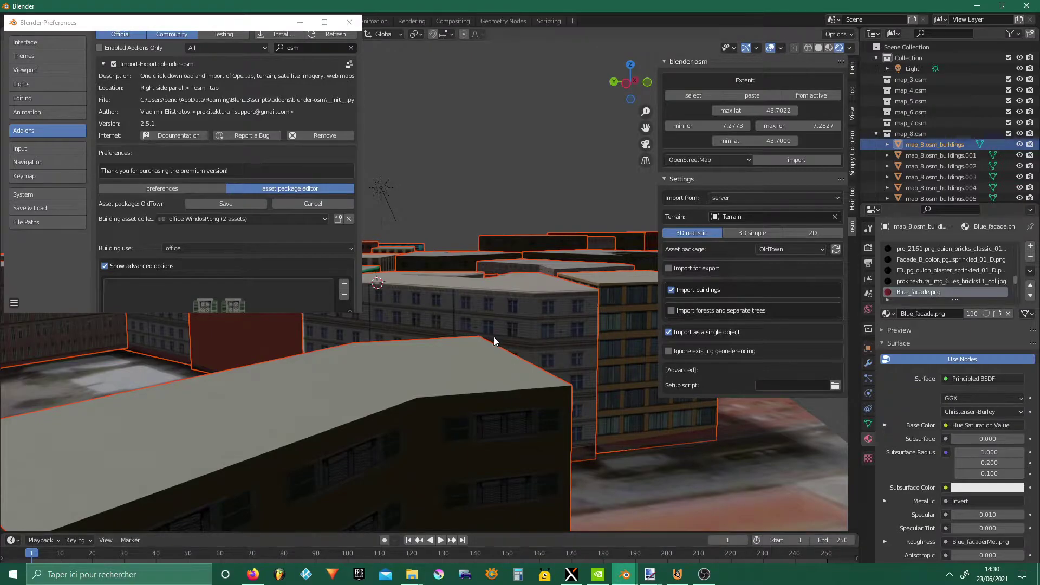
{"action": "mouse_move", "coordinate": [494, 341]}
{"action": "middle_mouse_down"}
{"action": "mouse_move", "coordinate": [492, 371]}
{"action": "mouse_move", "coordinate": [409, 361]}
{"action": "middle_mouse_up"}
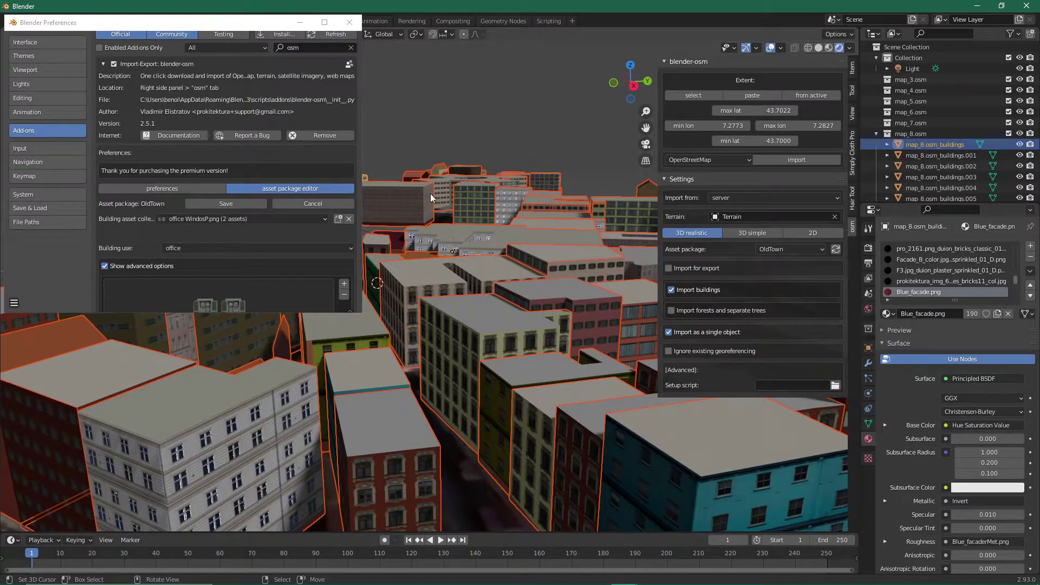
{"action": "left_click", "coordinate": [349, 23]}
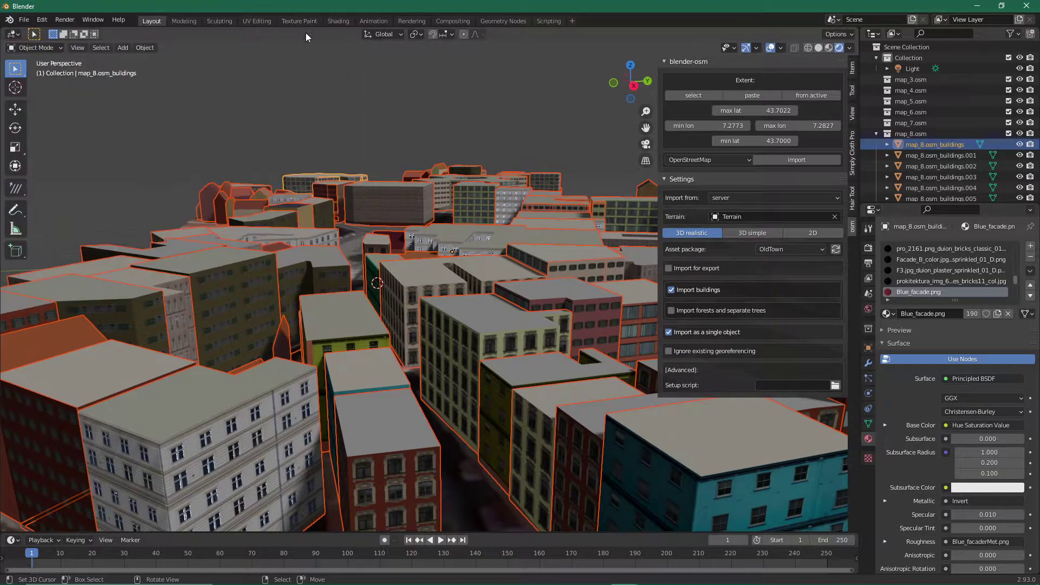
{"action": "left_click", "coordinate": [338, 21]}
{"action": "mouse_move", "coordinate": [488, 419]}
{"action": "middle_mouse_down"}
{"action": "mouse_move", "coordinate": [510, 409]}
{"action": "mouse_move", "coordinate": [484, 463]}
{"action": "middle_mouse_up"}
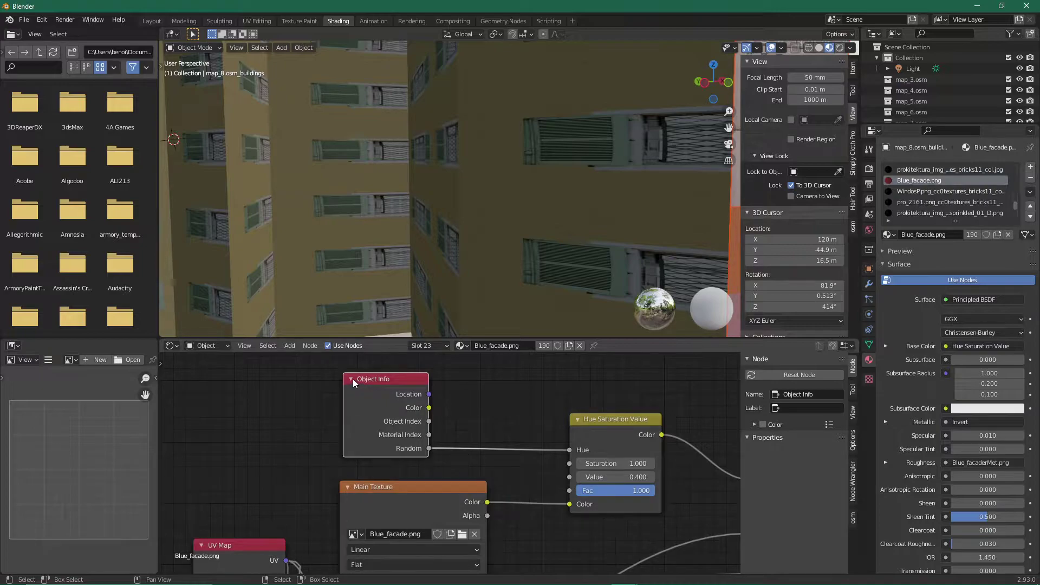
Step: Pan the node editor to show Object Info Random feeding the Hue Saturation Value node
{"action": "left_click", "coordinate": [292, 348]}
{"action": "mouse_move", "coordinate": [304, 373]}
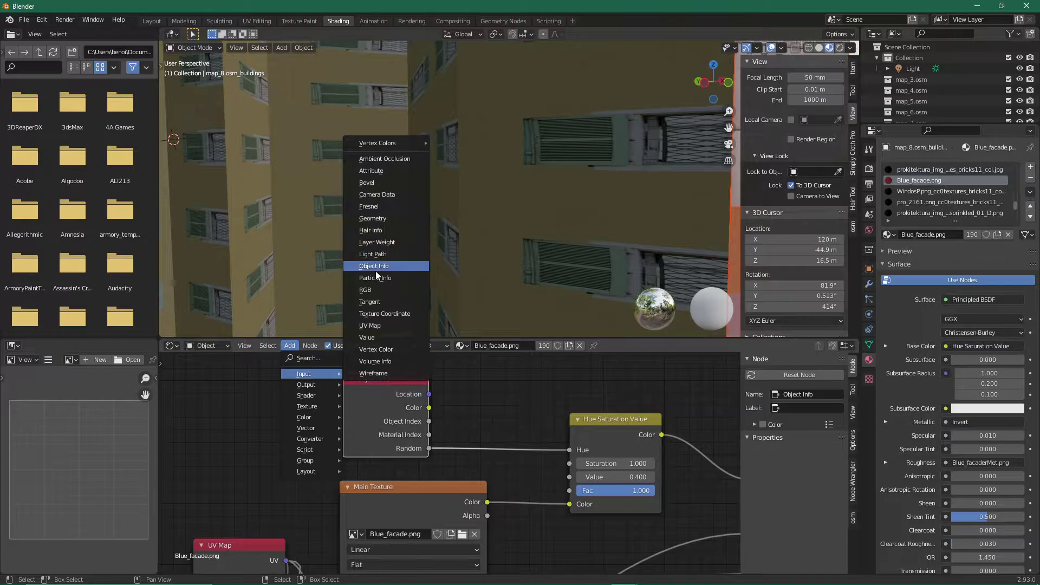
{"action": "mouse_move", "coordinate": [467, 458]}
{"action": "middle_mouse_down"}
{"action": "mouse_move", "coordinate": [410, 453]}
{"action": "mouse_move", "coordinate": [428, 451]}
{"action": "mouse_move", "coordinate": [457, 476]}
{"action": "middle_mouse_up"}
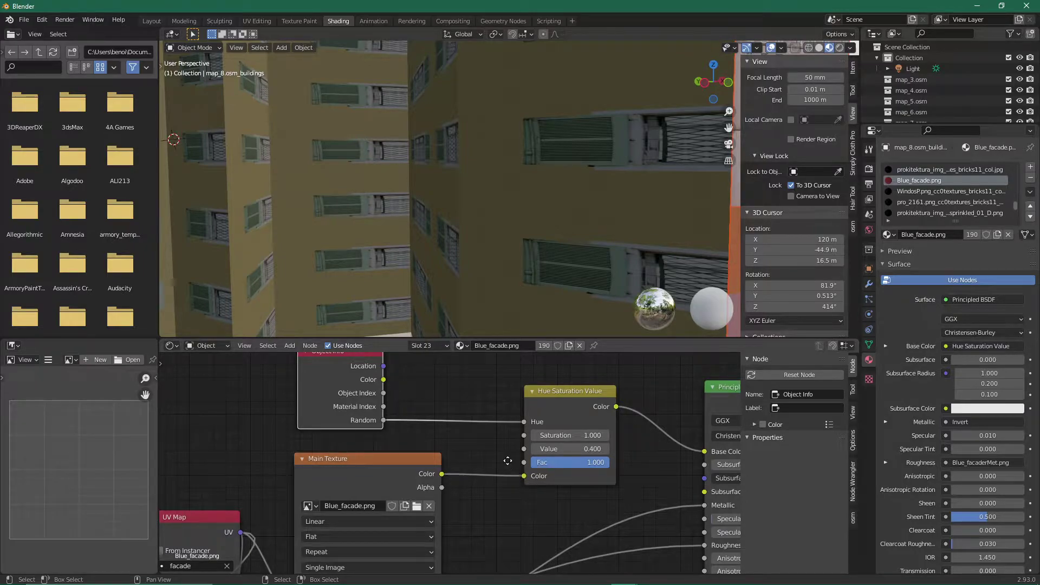
{"action": "middle_click_drag", "start_coordinate": [507, 460], "coordinate": [454, 478]}
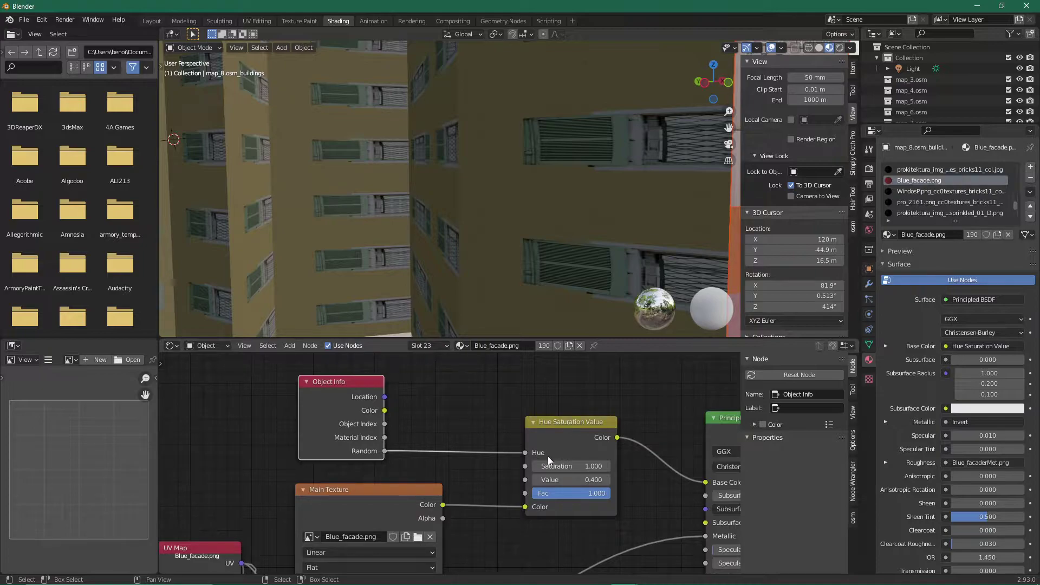
{"action": "middle_click_drag", "start_coordinate": [595, 469], "coordinate": [494, 456]}
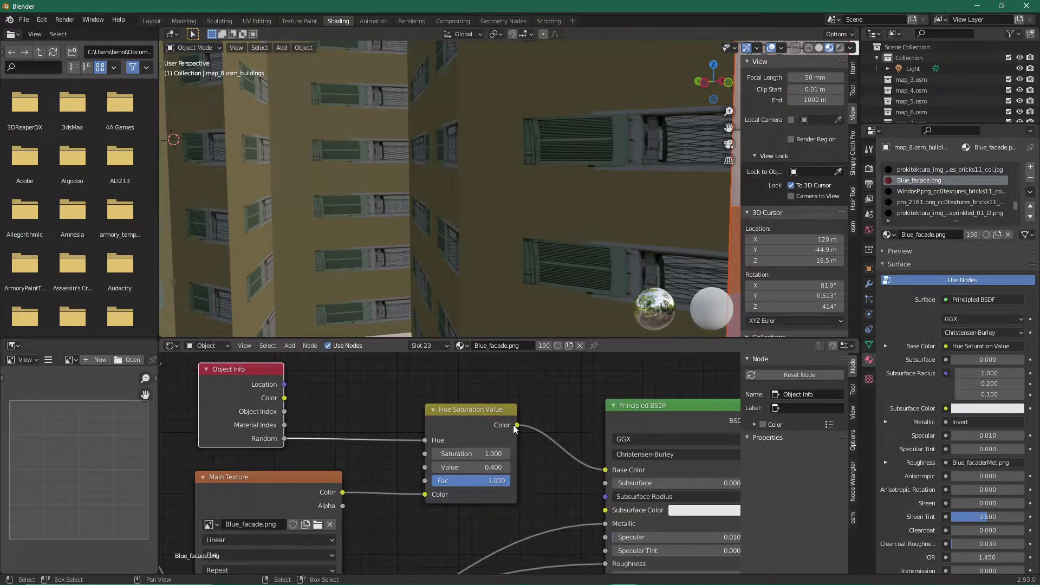
Step: Orbit to the yellow and blue facades and reveal the Invert, normal map and Bump nodes
{"action": "middle_click_drag", "start_coordinate": [574, 459], "coordinate": [542, 451]}
{"action": "middle_click_drag", "start_coordinate": [540, 320], "coordinate": [477, 265]}
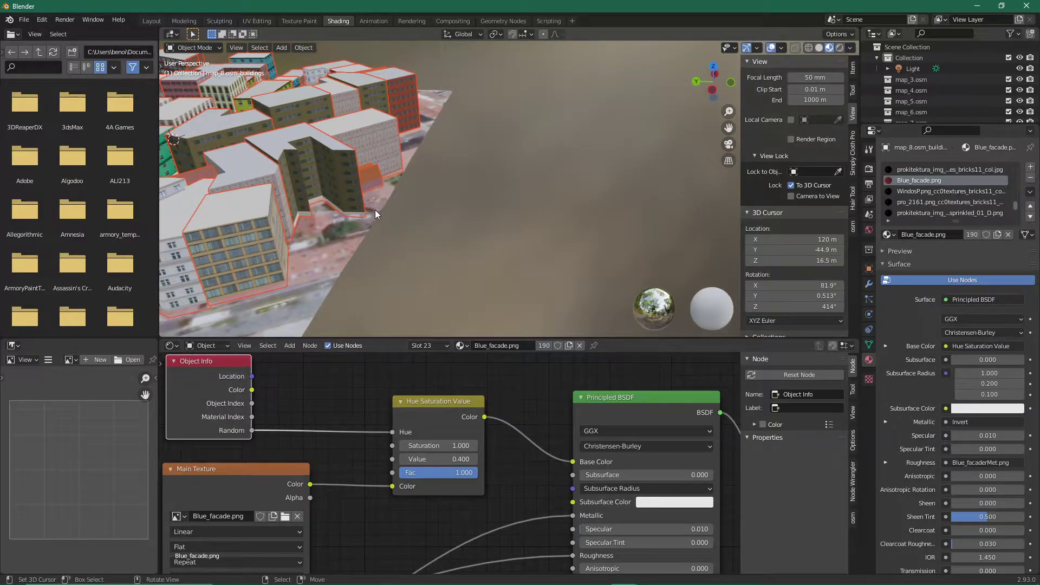
{"action": "mouse_move", "coordinate": [375, 210]}
{"action": "middle_mouse_down"}
{"action": "mouse_move", "coordinate": [472, 235]}
{"action": "mouse_move", "coordinate": [512, 280]}
{"action": "middle_mouse_up"}
{"action": "scroll", "coordinate": [505, 235], "scroll_direction": "up", "scroll_amount": 3}
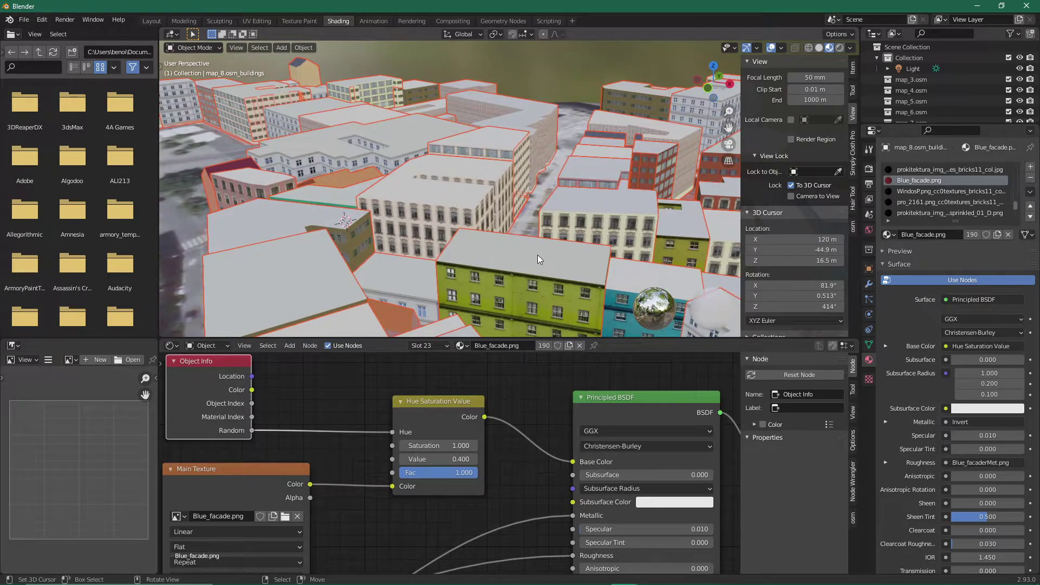
{"action": "right_click_drag", "start_coordinate": [537, 259], "coordinate": [502, 242], "text": "shift"}
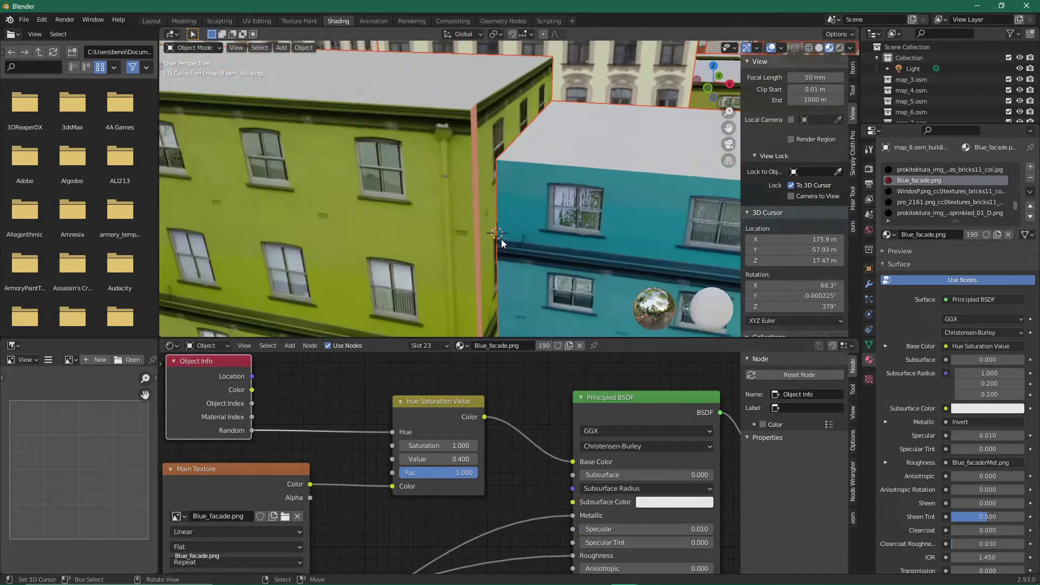
{"action": "mouse_move", "coordinate": [502, 239]}
{"action": "middle_mouse_down"}
{"action": "mouse_move", "coordinate": [535, 238]}
{"action": "mouse_move", "coordinate": [528, 233]}
{"action": "mouse_move", "coordinate": [525, 269]}
{"action": "mouse_move", "coordinate": [561, 270]}
{"action": "mouse_move", "coordinate": [538, 226]}
{"action": "mouse_move", "coordinate": [526, 252]}
{"action": "mouse_move", "coordinate": [519, 231]}
{"action": "mouse_move", "coordinate": [518, 246]}
{"action": "middle_mouse_up"}
{"action": "scroll", "coordinate": [518, 246], "scroll_direction": "up", "scroll_amount": 1}
{"action": "scroll", "coordinate": [518, 246], "scroll_direction": "up", "scroll_amount": 1}
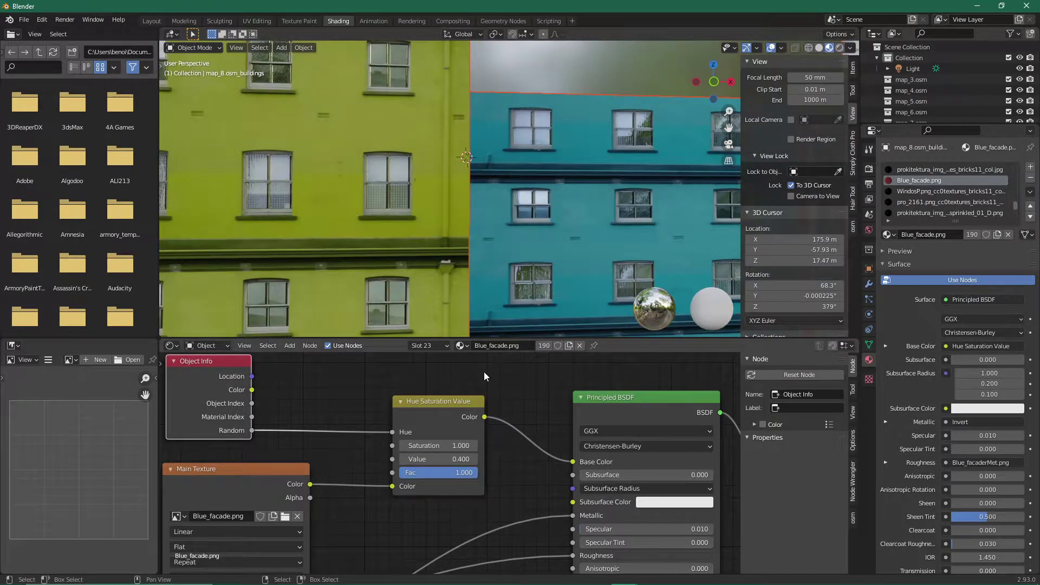
{"action": "scroll", "coordinate": [488, 447], "scroll_direction": "down", "scroll_amount": 2}
{"action": "mouse_move", "coordinate": [501, 564]}
{"action": "middle_mouse_down"}
{"action": "mouse_move", "coordinate": [536, 500]}
{"action": "mouse_move", "coordinate": [530, 514]}
{"action": "middle_mouse_up"}
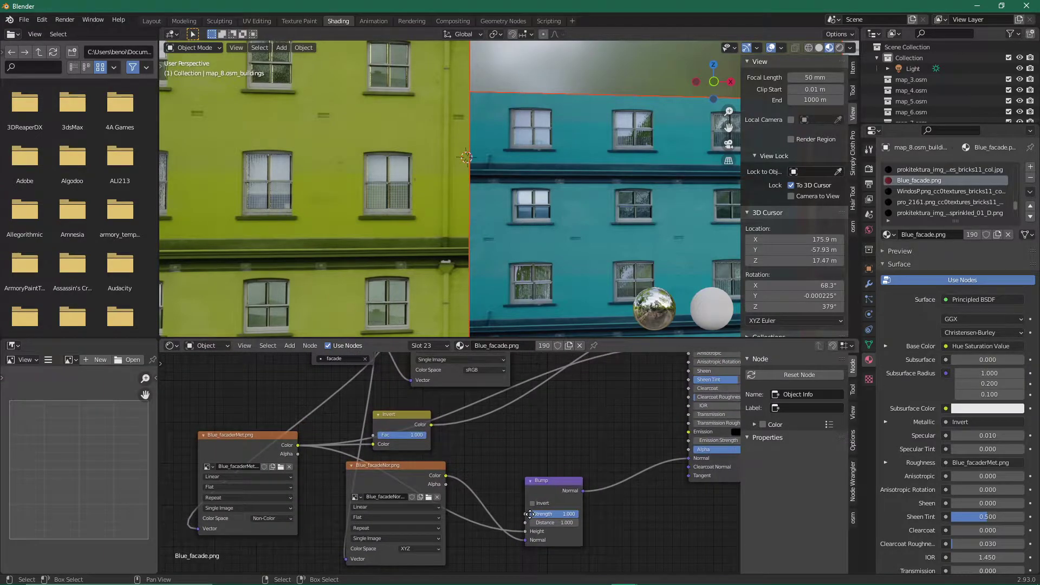
Step: Centre the UV Map and Main Texture nodes and orbit to see more buildings
{"action": "middle_click_drag", "start_coordinate": [472, 526], "coordinate": [493, 529]}
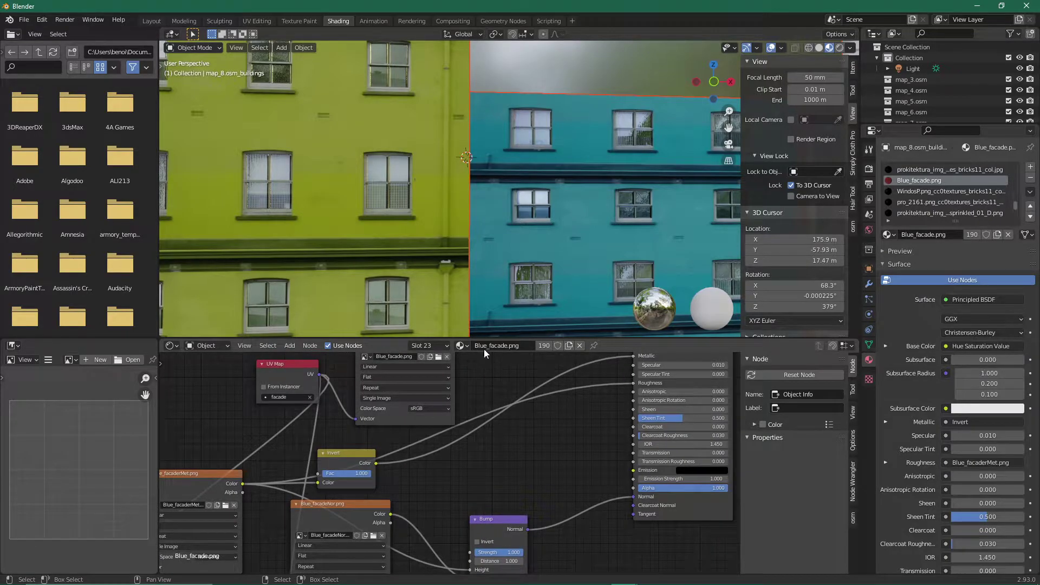
{"action": "middle_click_drag", "start_coordinate": [497, 394], "coordinate": [536, 428]}
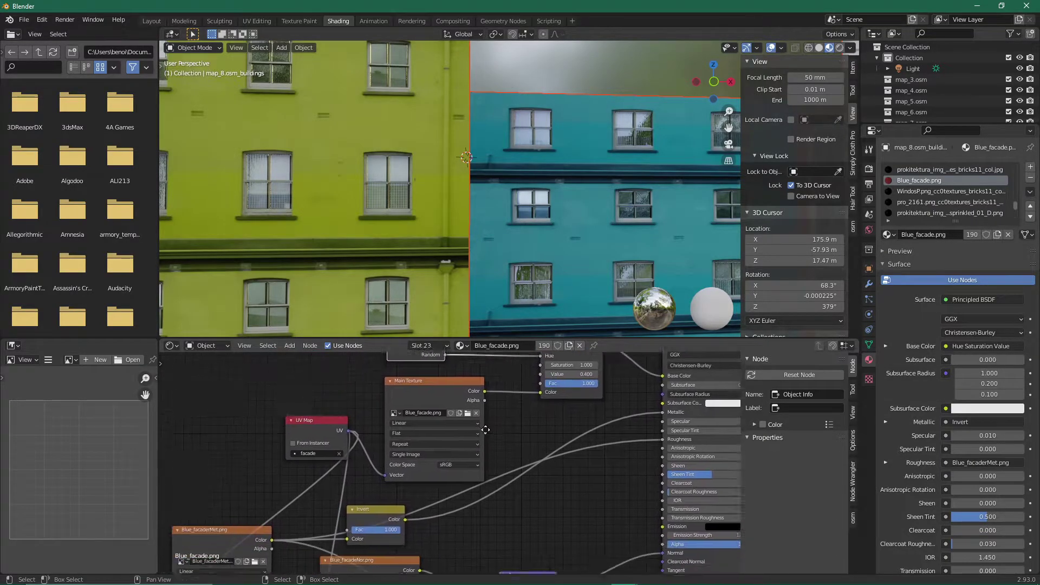
{"action": "middle_click_drag", "start_coordinate": [536, 427], "coordinate": [525, 349]}
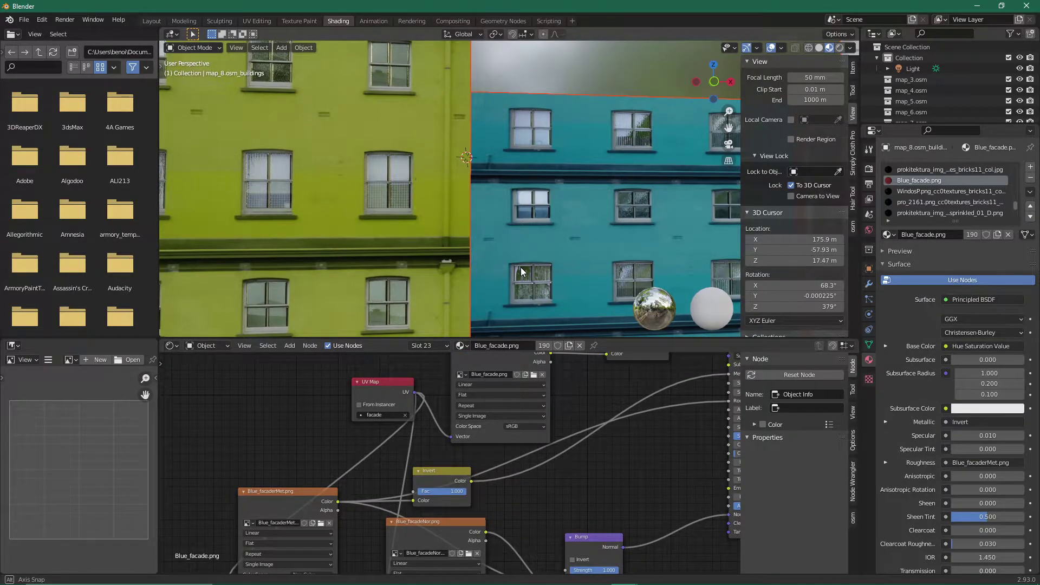
{"action": "mouse_move", "coordinate": [538, 266]}
{"action": "middle_mouse_down"}
{"action": "mouse_move", "coordinate": [594, 259]}
{"action": "mouse_move", "coordinate": [567, 274]}
{"action": "mouse_move", "coordinate": [590, 264]}
{"action": "mouse_move", "coordinate": [482, 271]}
{"action": "mouse_move", "coordinate": [543, 268]}
{"action": "mouse_move", "coordinate": [535, 258]}
{"action": "mouse_move", "coordinate": [534, 279]}
{"action": "mouse_move", "coordinate": [561, 269]}
{"action": "mouse_move", "coordinate": [533, 271]}
{"action": "mouse_move", "coordinate": [543, 284]}
{"action": "mouse_move", "coordinate": [538, 265]}
{"action": "mouse_move", "coordinate": [491, 283]}
{"action": "mouse_move", "coordinate": [494, 232]}
{"action": "mouse_move", "coordinate": [515, 250]}
{"action": "mouse_move", "coordinate": [475, 208]}
{"action": "mouse_move", "coordinate": [444, 226]}
{"action": "mouse_move", "coordinate": [491, 258]}
{"action": "mouse_move", "coordinate": [455, 230]}
{"action": "mouse_move", "coordinate": [474, 223]}
{"action": "mouse_move", "coordinate": [467, 249]}
{"action": "mouse_move", "coordinate": [495, 255]}
{"action": "mouse_move", "coordinate": [453, 274]}
{"action": "mouse_move", "coordinate": [409, 268]}
{"action": "mouse_move", "coordinate": [439, 262]}
{"action": "mouse_move", "coordinate": [434, 281]}
{"action": "middle_mouse_up"}
{"action": "scroll", "coordinate": [460, 214], "scroll_direction": "up", "scroll_amount": 3}
Step: Inspect the metallic and normal texture nodes, then return to the Layout workspace
{"action": "middle_click_drag", "start_coordinate": [344, 518], "coordinate": [401, 448]}
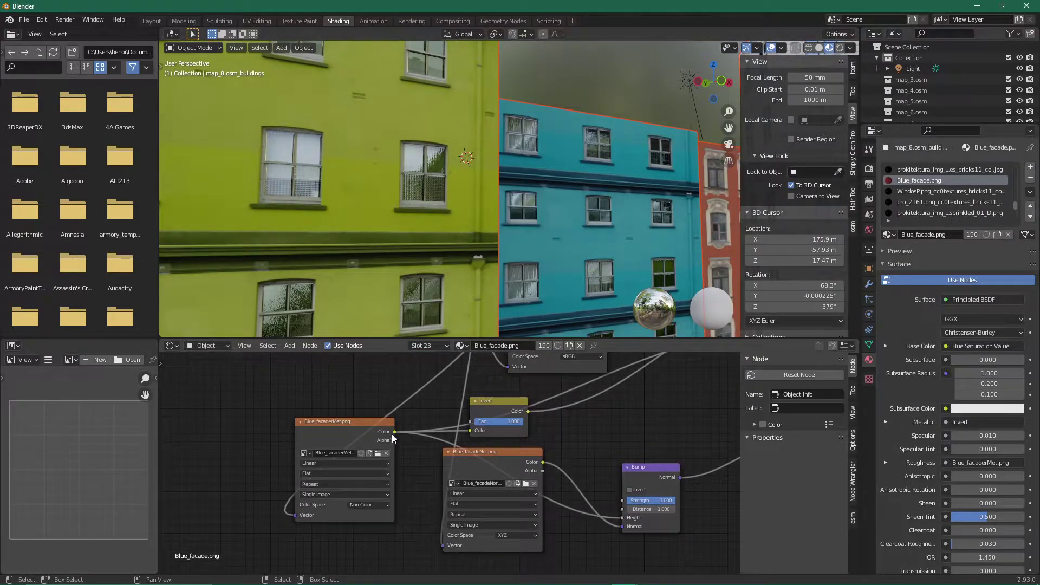
{"action": "mouse_move", "coordinate": [470, 298]}
{"action": "middle_mouse_down"}
{"action": "mouse_move", "coordinate": [441, 262]}
{"action": "mouse_move", "coordinate": [450, 305]}
{"action": "mouse_move", "coordinate": [428, 213]}
{"action": "mouse_move", "coordinate": [433, 241]}
{"action": "mouse_move", "coordinate": [469, 233]}
{"action": "mouse_move", "coordinate": [422, 249]}
{"action": "mouse_move", "coordinate": [479, 217]}
{"action": "mouse_move", "coordinate": [461, 207]}
{"action": "mouse_move", "coordinate": [456, 225]}
{"action": "mouse_move", "coordinate": [470, 230]}
{"action": "mouse_move", "coordinate": [558, 225]}
{"action": "mouse_move", "coordinate": [403, 226]}
{"action": "mouse_move", "coordinate": [518, 247]}
{"action": "mouse_move", "coordinate": [514, 219]}
{"action": "mouse_move", "coordinate": [498, 234]}
{"action": "mouse_move", "coordinate": [568, 237]}
{"action": "middle_mouse_up"}
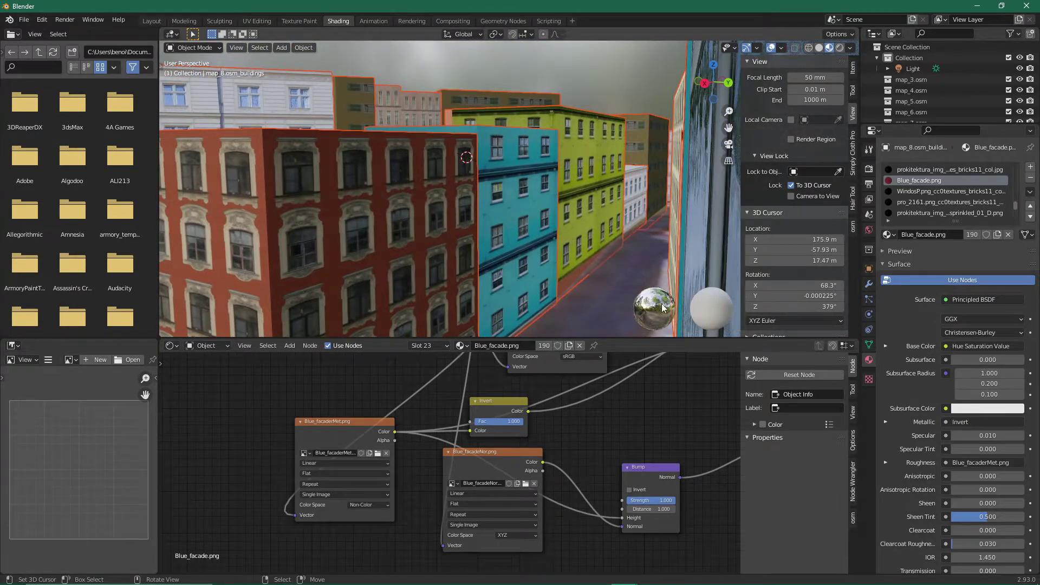
{"action": "left_click", "coordinate": [157, 20]}
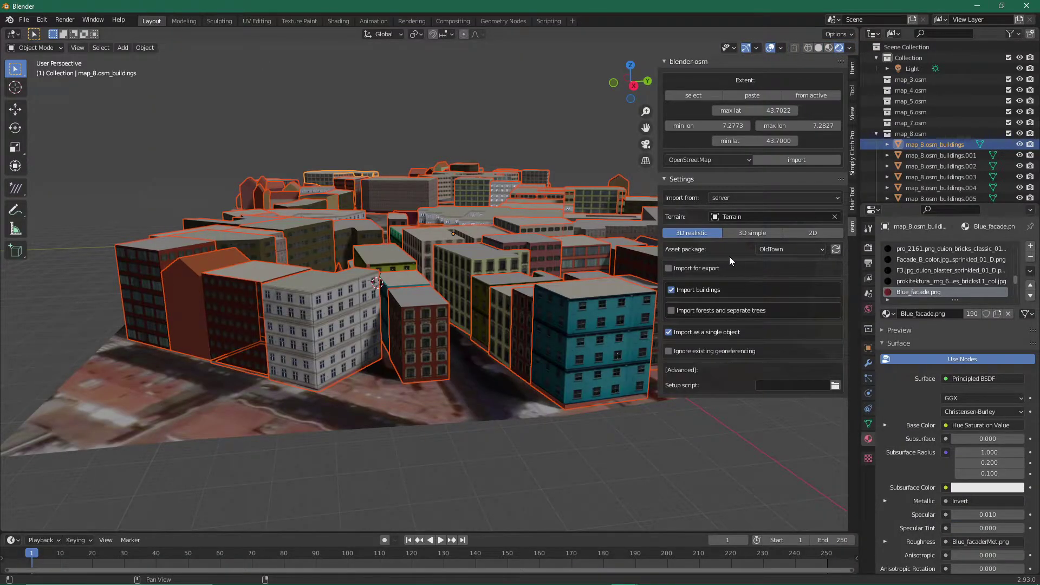
Step: Open the blender-osm add-on preferences from Edit > Preferences
{"action": "left_click", "coordinate": [42, 19]}
{"action": "left_click", "coordinate": [68, 174]}
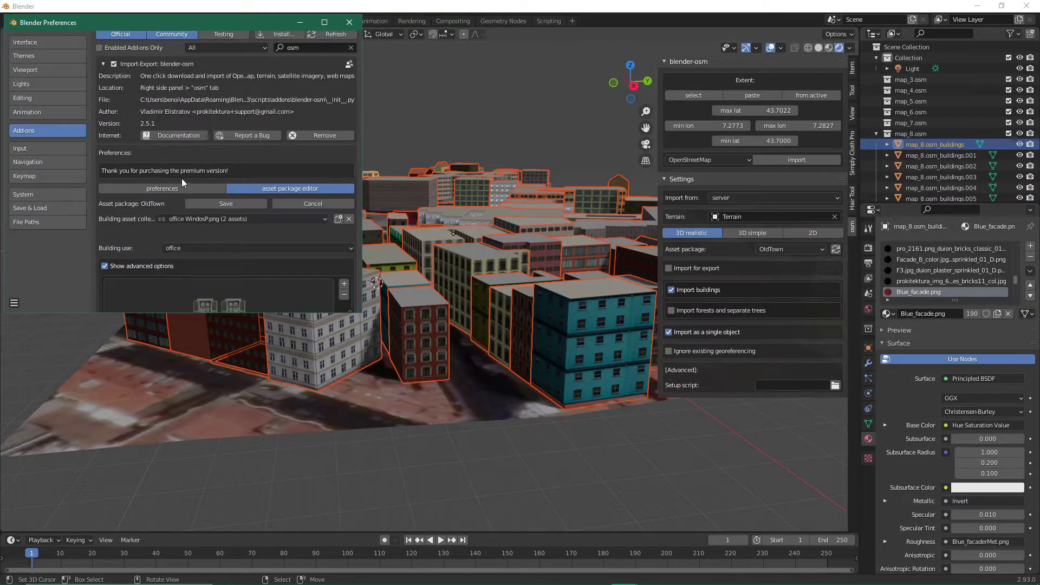
{"action": "scroll", "coordinate": [226, 230], "scroll_direction": "down", "scroll_amount": 2}
{"action": "scroll", "coordinate": [225, 230], "scroll_direction": "up", "scroll_amount": 2}
{"action": "scroll", "coordinate": [231, 227], "scroll_direction": "up", "scroll_amount": 1}
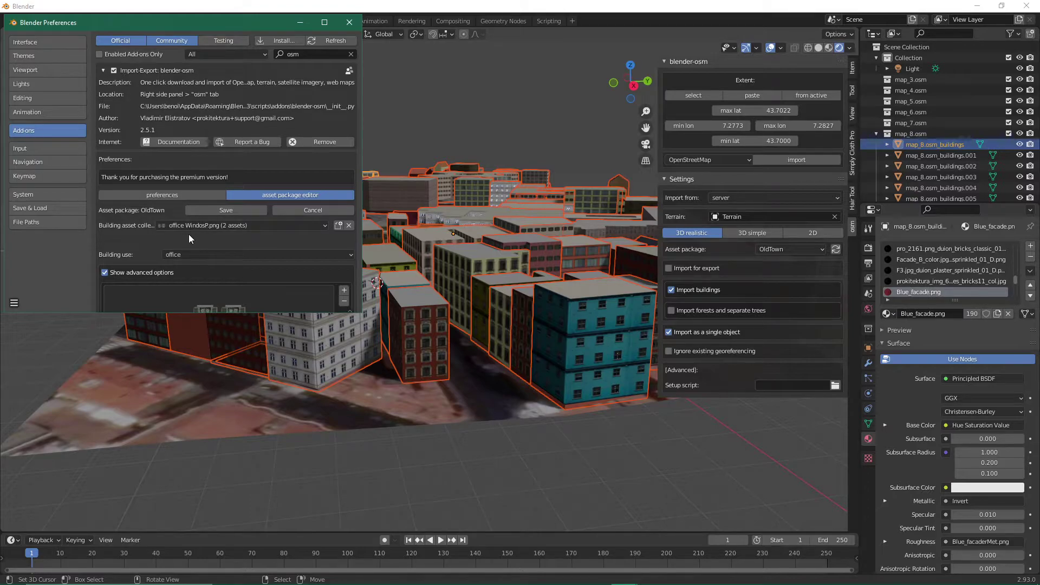
{"action": "scroll", "coordinate": [190, 236], "scroll_direction": "down", "scroll_amount": 2}
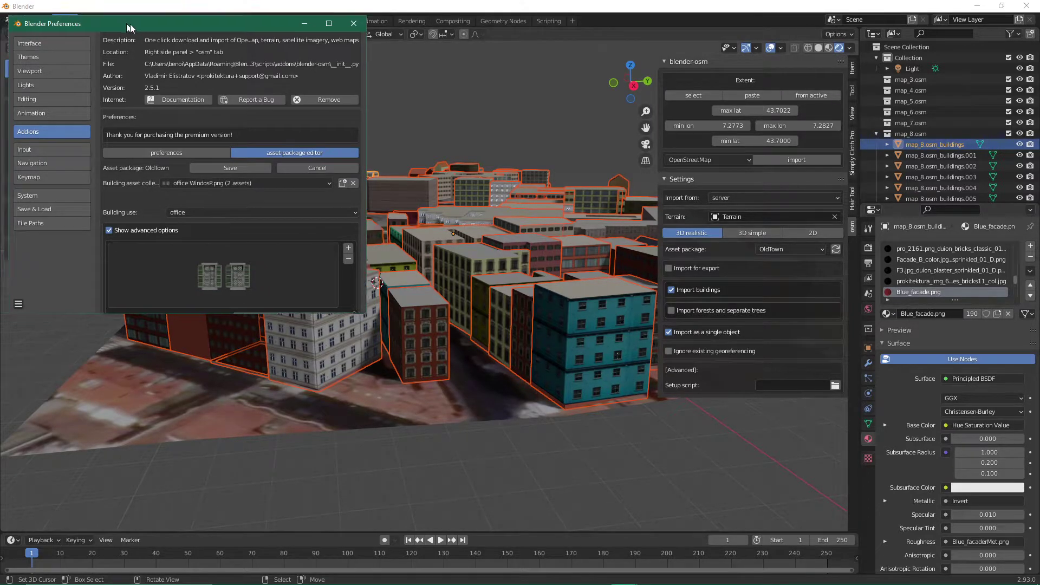
Step: Set the office WindosP.png level asset's feature right coordinate to 2048 px
{"action": "left_click_drag", "start_coordinate": [124, 23], "coordinate": [202, 48]}
{"action": "scroll", "coordinate": [314, 274], "scroll_direction": "down", "scroll_amount": 1}
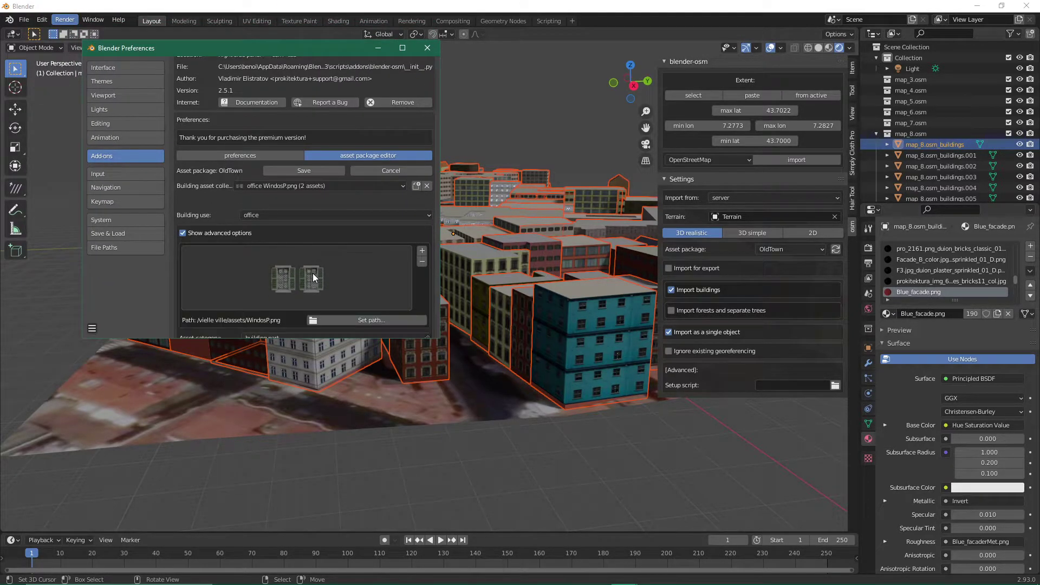
{"action": "scroll", "coordinate": [314, 273], "scroll_direction": "down", "scroll_amount": 2}
{"action": "scroll", "coordinate": [314, 276], "scroll_direction": "down", "scroll_amount": 2}
{"action": "scroll", "coordinate": [313, 278], "scroll_direction": "down", "scroll_amount": 1}
{"action": "scroll", "coordinate": [309, 274], "scroll_direction": "down", "scroll_amount": 1}
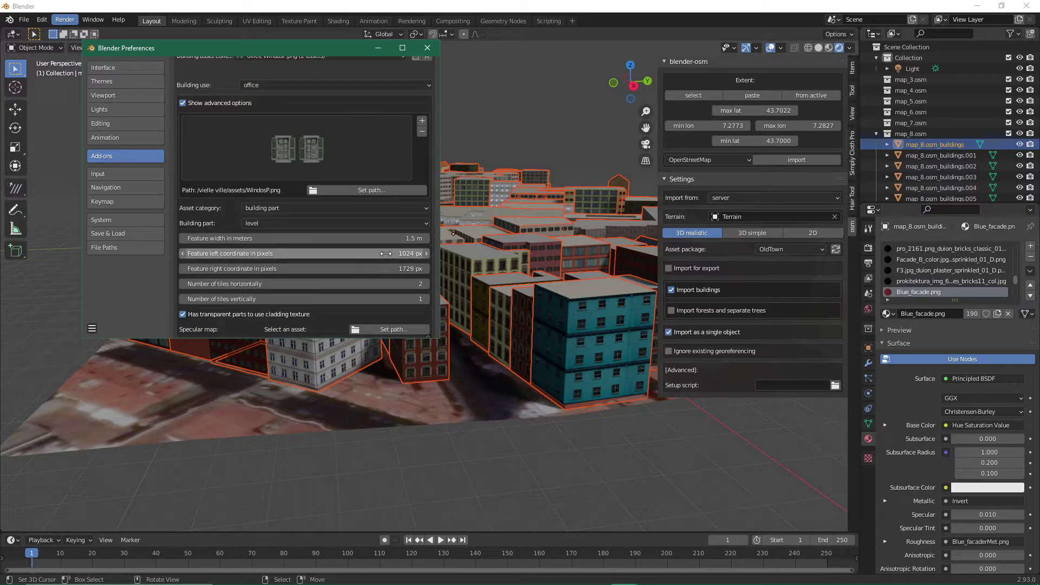
{"action": "mouse_move", "coordinate": [390, 252]}
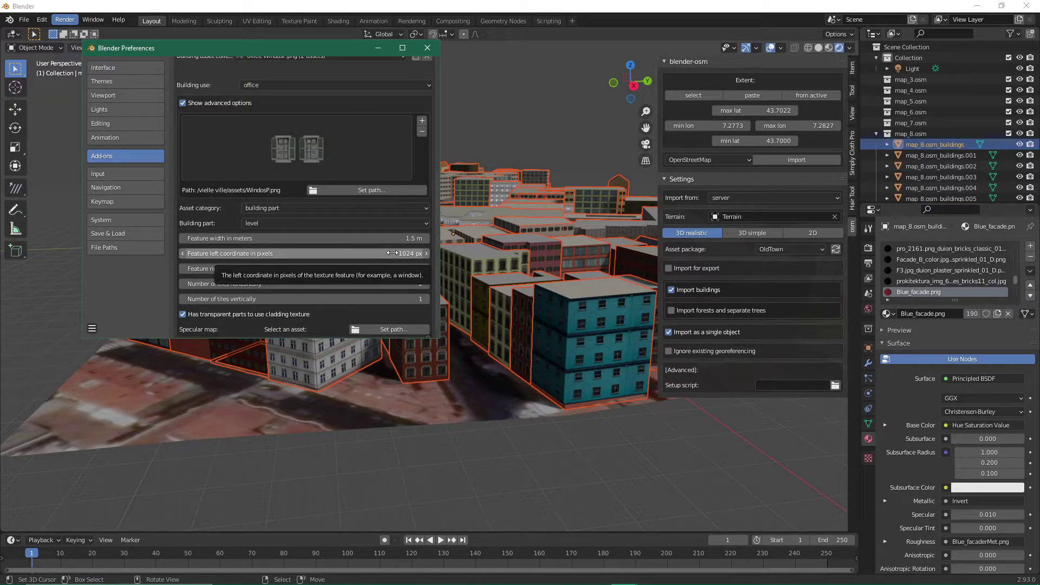
{"action": "left_click", "coordinate": [385, 268]}
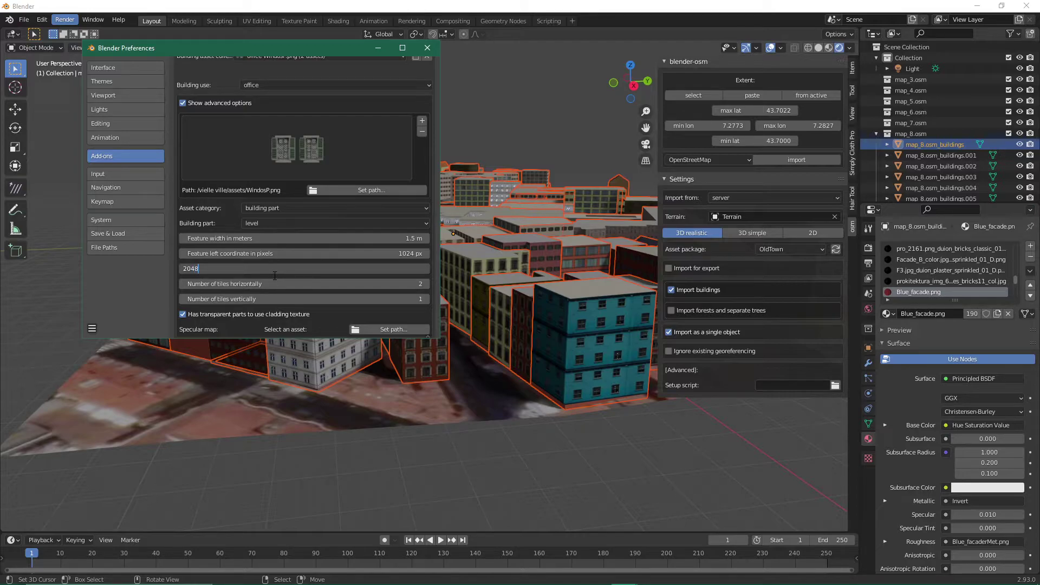
{"action": "key", "text": "Return"}
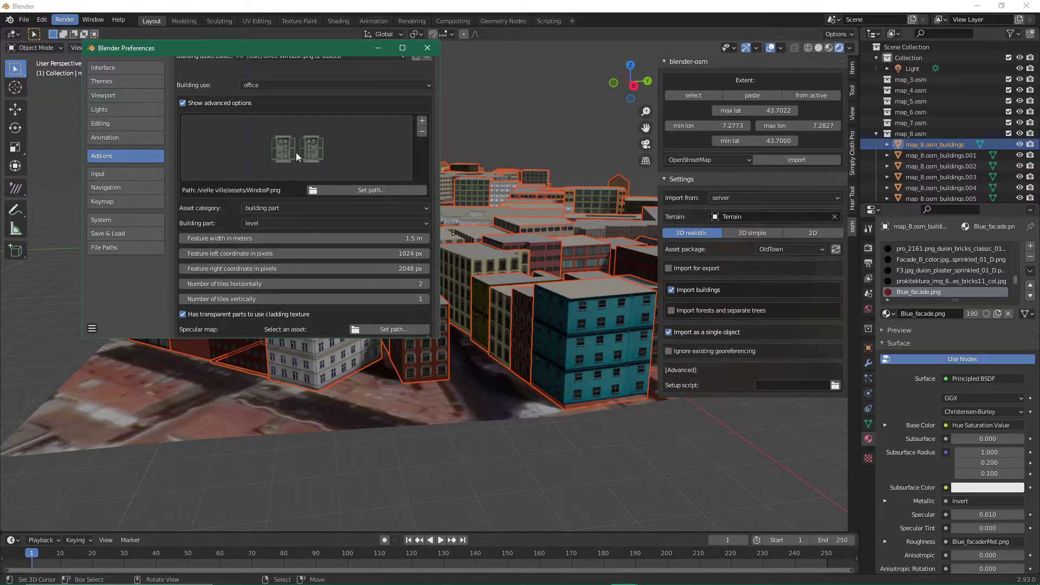
Step: Orbit and pan around the city to inspect the dark shuttered facade and its neighbours
{"action": "mouse_move", "coordinate": [466, 271]}
{"action": "middle_mouse_down"}
{"action": "mouse_move", "coordinate": [435, 303]}
{"action": "mouse_move", "coordinate": [473, 300]}
{"action": "mouse_move", "coordinate": [437, 303]}
{"action": "middle_mouse_up"}
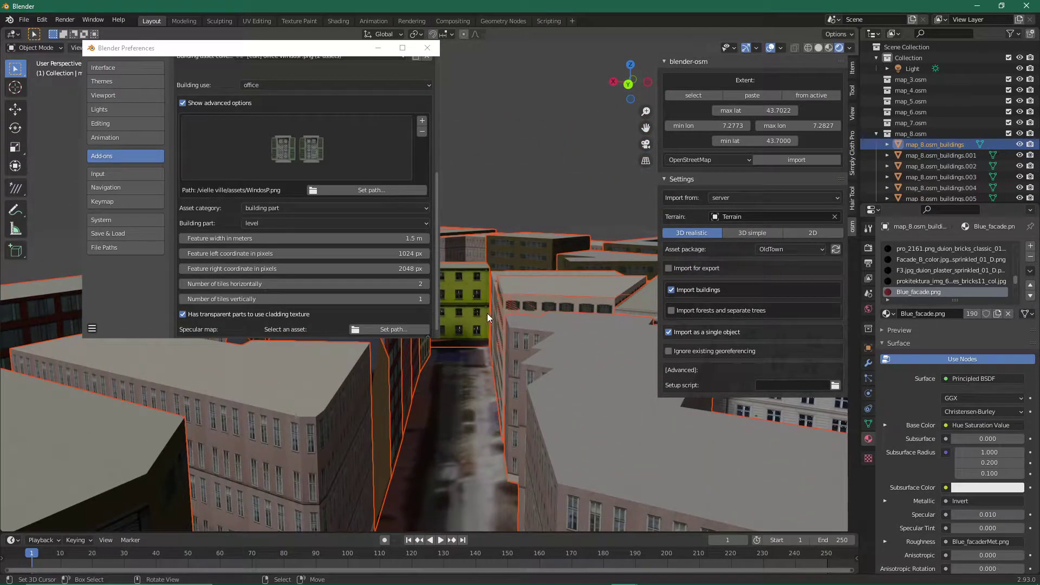
{"action": "middle_click_drag", "start_coordinate": [506, 339], "coordinate": [404, 368]}
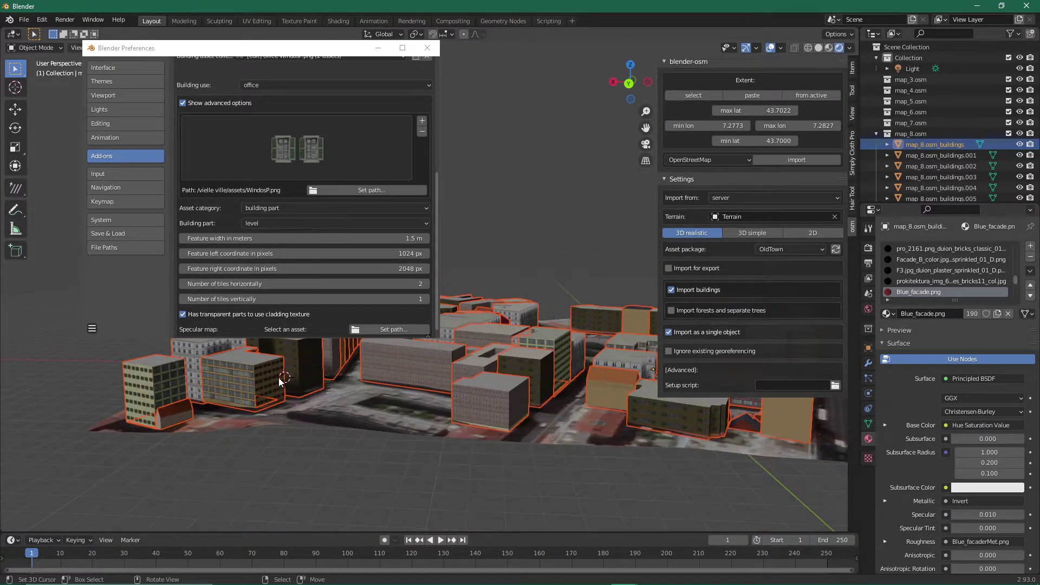
{"action": "mouse_move", "coordinate": [294, 379]}
{"action": "middle_mouse_down"}
{"action": "mouse_move", "coordinate": [281, 383]}
{"action": "mouse_move", "coordinate": [414, 401]}
{"action": "mouse_move", "coordinate": [310, 206]}
{"action": "mouse_move", "coordinate": [300, 165]}
{"action": "middle_mouse_up"}
{"action": "scroll", "coordinate": [280, 382], "scroll_direction": "up", "scroll_amount": 5}
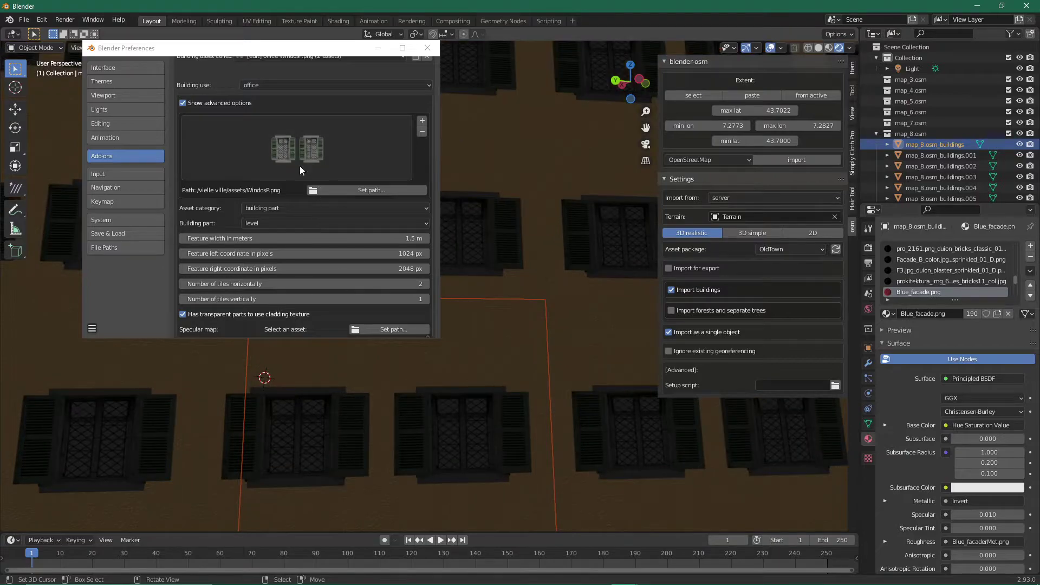
{"action": "mouse_move", "coordinate": [463, 350]}
{"action": "middle_mouse_down"}
{"action": "mouse_move", "coordinate": [516, 365]}
{"action": "mouse_move", "coordinate": [463, 376]}
{"action": "mouse_move", "coordinate": [564, 378]}
{"action": "mouse_move", "coordinate": [457, 404]}
{"action": "mouse_move", "coordinate": [506, 399]}
{"action": "mouse_move", "coordinate": [437, 392]}
{"action": "mouse_move", "coordinate": [471, 447]}
{"action": "mouse_move", "coordinate": [532, 443]}
{"action": "mouse_move", "coordinate": [532, 362]}
{"action": "mouse_move", "coordinate": [527, 389]}
{"action": "mouse_move", "coordinate": [506, 351]}
{"action": "mouse_move", "coordinate": [502, 401]}
{"action": "mouse_move", "coordinate": [513, 397]}
{"action": "mouse_move", "coordinate": [541, 425]}
{"action": "middle_mouse_up"}
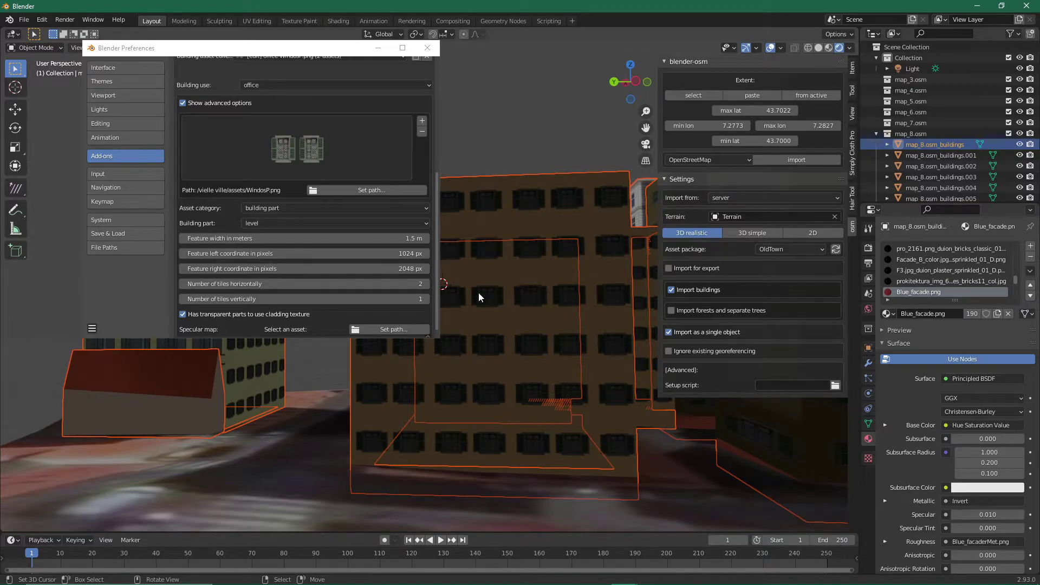
{"action": "mouse_move", "coordinate": [525, 274]}
{"action": "middle_mouse_down"}
{"action": "mouse_move", "coordinate": [577, 269]}
{"action": "mouse_move", "coordinate": [548, 286]}
{"action": "mouse_move", "coordinate": [502, 286]}
{"action": "mouse_move", "coordinate": [533, 291]}
{"action": "mouse_move", "coordinate": [446, 334]}
{"action": "mouse_move", "coordinate": [466, 354]}
{"action": "middle_mouse_up"}
{"action": "mouse_move", "coordinate": [537, 355]}
{"action": "middle_mouse_down", "text": "shift"}
{"action": "mouse_move", "coordinate": [579, 351]}
{"action": "mouse_move", "coordinate": [578, 375]}
{"action": "mouse_move", "coordinate": [564, 357]}
{"action": "middle_mouse_up", "text": "shift"}
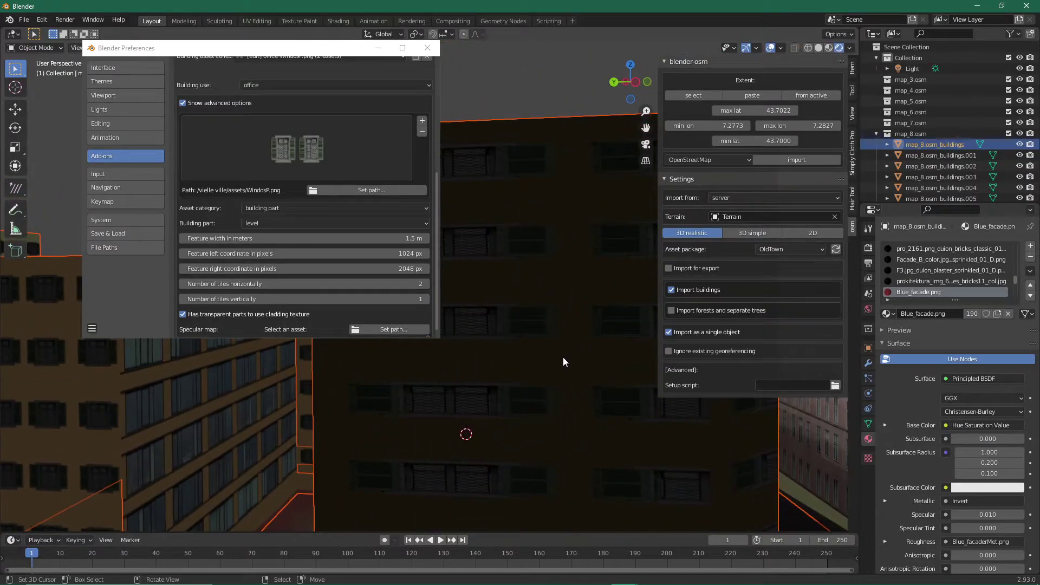
{"action": "left_click", "coordinate": [428, 47]}
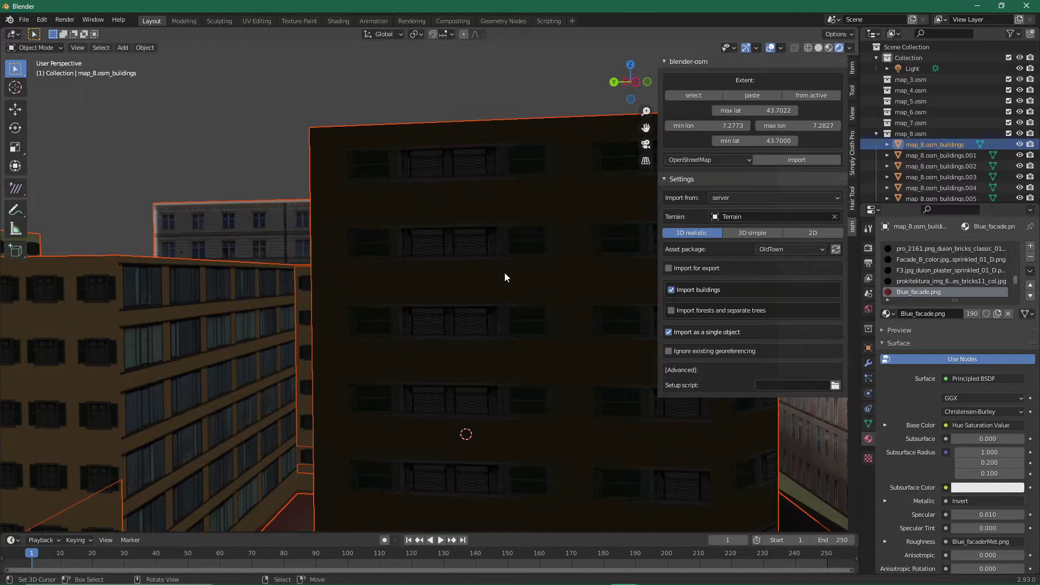
{"action": "mouse_move", "coordinate": [505, 272]}
{"action": "middle_mouse_down"}
{"action": "mouse_move", "coordinate": [544, 291]}
{"action": "mouse_move", "coordinate": [499, 291]}
{"action": "mouse_move", "coordinate": [459, 311]}
{"action": "mouse_move", "coordinate": [509, 319]}
{"action": "mouse_move", "coordinate": [476, 340]}
{"action": "mouse_move", "coordinate": [499, 337]}
{"action": "mouse_move", "coordinate": [479, 340]}
{"action": "mouse_move", "coordinate": [493, 282]}
{"action": "mouse_move", "coordinate": [482, 332]}
{"action": "mouse_move", "coordinate": [447, 375]}
{"action": "mouse_move", "coordinate": [419, 380]}
{"action": "mouse_move", "coordinate": [439, 284]}
{"action": "mouse_move", "coordinate": [441, 322]}
{"action": "mouse_move", "coordinate": [411, 388]}
{"action": "middle_mouse_up"}
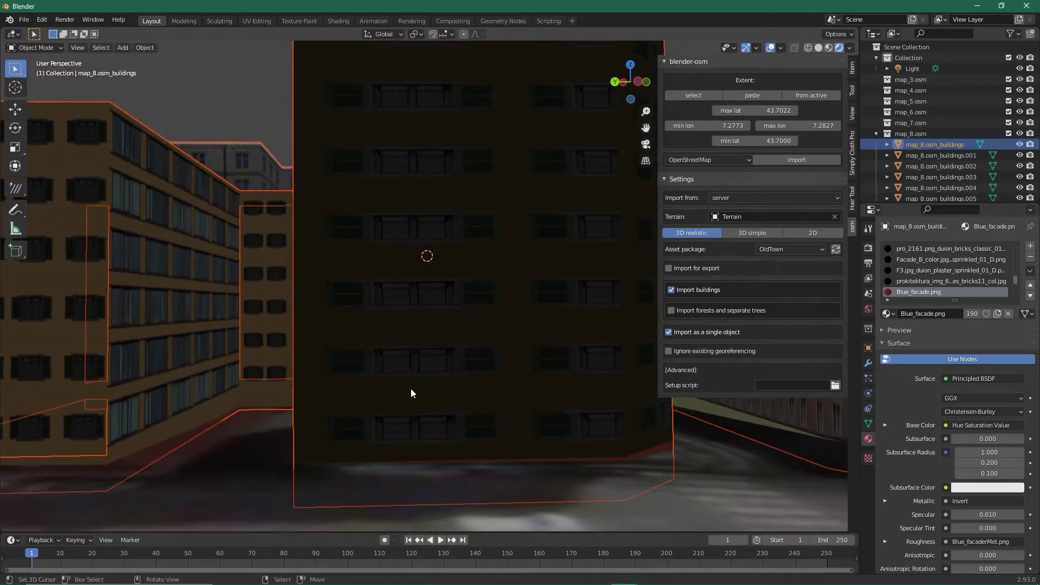
{"action": "mouse_move", "coordinate": [382, 347]}
{"action": "middle_mouse_down"}
{"action": "mouse_move", "coordinate": [441, 317]}
{"action": "mouse_move", "coordinate": [448, 273]}
{"action": "mouse_move", "coordinate": [464, 273]}
{"action": "mouse_move", "coordinate": [460, 203]}
{"action": "middle_mouse_up"}
{"action": "mouse_move", "coordinate": [442, 418]}
{"action": "middle_mouse_down"}
{"action": "mouse_move", "coordinate": [469, 302]}
{"action": "mouse_move", "coordinate": [483, 332]}
{"action": "mouse_move", "coordinate": [613, 333]}
{"action": "mouse_move", "coordinate": [495, 325]}
{"action": "mouse_move", "coordinate": [375, 343]}
{"action": "mouse_move", "coordinate": [499, 313]}
{"action": "mouse_move", "coordinate": [418, 336]}
{"action": "mouse_move", "coordinate": [496, 314]}
{"action": "mouse_move", "coordinate": [459, 328]}
{"action": "mouse_move", "coordinate": [298, 344]}
{"action": "mouse_move", "coordinate": [325, 351]}
{"action": "middle_mouse_up"}
{"action": "scroll", "coordinate": [462, 318], "scroll_direction": "down", "scroll_amount": 5}
{"action": "mouse_move", "coordinate": [196, 325]}
{"action": "middle_mouse_down"}
{"action": "mouse_move", "coordinate": [283, 327]}
{"action": "mouse_move", "coordinate": [376, 311]}
{"action": "mouse_move", "coordinate": [372, 328]}
{"action": "mouse_move", "coordinate": [394, 280]}
{"action": "mouse_move", "coordinate": [428, 284]}
{"action": "mouse_move", "coordinate": [391, 310]}
{"action": "mouse_move", "coordinate": [448, 292]}
{"action": "mouse_move", "coordinate": [444, 312]}
{"action": "mouse_move", "coordinate": [488, 301]}
{"action": "mouse_move", "coordinate": [432, 294]}
{"action": "mouse_move", "coordinate": [430, 259]}
{"action": "mouse_move", "coordinate": [449, 258]}
{"action": "mouse_move", "coordinate": [447, 285]}
{"action": "mouse_move", "coordinate": [423, 285]}
{"action": "middle_mouse_up"}
{"action": "scroll", "coordinate": [212, 323], "scroll_direction": "up", "scroll_amount": 3}
{"action": "scroll", "coordinate": [246, 323], "scroll_direction": "up", "scroll_amount": 4}
{"action": "scroll", "coordinate": [283, 325], "scroll_direction": "down", "scroll_amount": 6}
{"action": "scroll", "coordinate": [454, 303], "scroll_direction": "up", "scroll_amount": 5}
{"action": "scroll", "coordinate": [413, 309], "scroll_direction": "down", "scroll_amount": 5}
{"action": "scroll", "coordinate": [449, 299], "scroll_direction": "up", "scroll_amount": 5}
{"action": "scroll", "coordinate": [423, 298], "scroll_direction": "up", "scroll_amount": 3}
{"action": "scroll", "coordinate": [442, 312], "scroll_direction": "down", "scroll_amount": 6}
{"action": "scroll", "coordinate": [450, 258], "scroll_direction": "up", "scroll_amount": 3}
{"action": "scroll", "coordinate": [463, 264], "scroll_direction": "up", "scroll_amount": 2}
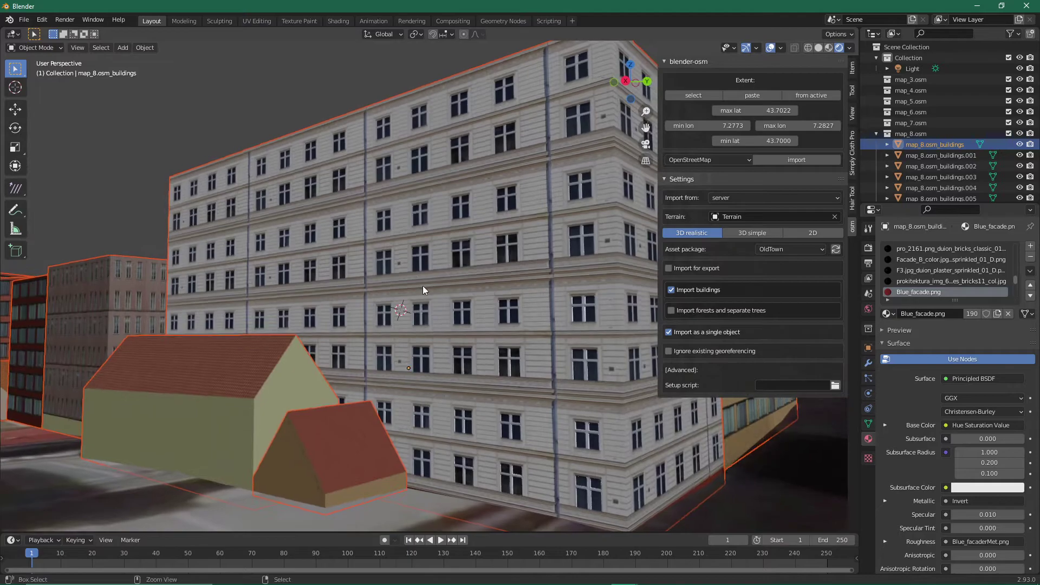
{"action": "scroll", "coordinate": [425, 240], "scroll_direction": "up", "scroll_amount": 2}
{"action": "scroll", "coordinate": [418, 219], "scroll_direction": "up", "scroll_amount": 2}
{"action": "scroll", "coordinate": [398, 245], "scroll_direction": "up", "scroll_amount": 1}
{"action": "mouse_move", "coordinate": [399, 245]}
{"action": "middle_mouse_down"}
{"action": "mouse_move", "coordinate": [395, 252]}
{"action": "mouse_move", "coordinate": [469, 259]}
{"action": "mouse_move", "coordinate": [480, 235]}
{"action": "mouse_move", "coordinate": [383, 256]}
{"action": "mouse_move", "coordinate": [395, 267]}
{"action": "mouse_move", "coordinate": [259, 277]}
{"action": "mouse_move", "coordinate": [368, 271]}
{"action": "mouse_move", "coordinate": [339, 268]}
{"action": "mouse_move", "coordinate": [416, 277]}
{"action": "mouse_move", "coordinate": [372, 287]}
{"action": "mouse_move", "coordinate": [434, 288]}
{"action": "mouse_move", "coordinate": [349, 303]}
{"action": "mouse_move", "coordinate": [368, 295]}
{"action": "mouse_move", "coordinate": [423, 307]}
{"action": "mouse_move", "coordinate": [412, 302]}
{"action": "mouse_move", "coordinate": [494, 303]}
{"action": "mouse_move", "coordinate": [422, 298]}
{"action": "mouse_move", "coordinate": [479, 301]}
{"action": "mouse_move", "coordinate": [431, 311]}
{"action": "mouse_move", "coordinate": [456, 313]}
{"action": "mouse_move", "coordinate": [435, 324]}
{"action": "mouse_move", "coordinate": [450, 303]}
{"action": "middle_mouse_up"}
{"action": "scroll", "coordinate": [382, 257], "scroll_direction": "down", "scroll_amount": 2}
{"action": "scroll", "coordinate": [421, 268], "scroll_direction": "down", "scroll_amount": 2}
{"action": "scroll", "coordinate": [423, 269], "scroll_direction": "down", "scroll_amount": 3}
{"action": "scroll", "coordinate": [368, 295], "scroll_direction": "down", "scroll_amount": 3}
{"action": "scroll", "coordinate": [362, 294], "scroll_direction": "down", "scroll_amount": 3}
{"action": "scroll", "coordinate": [466, 302], "scroll_direction": "up", "scroll_amount": 2}
{"action": "scroll", "coordinate": [465, 303], "scroll_direction": "down", "scroll_amount": 5}
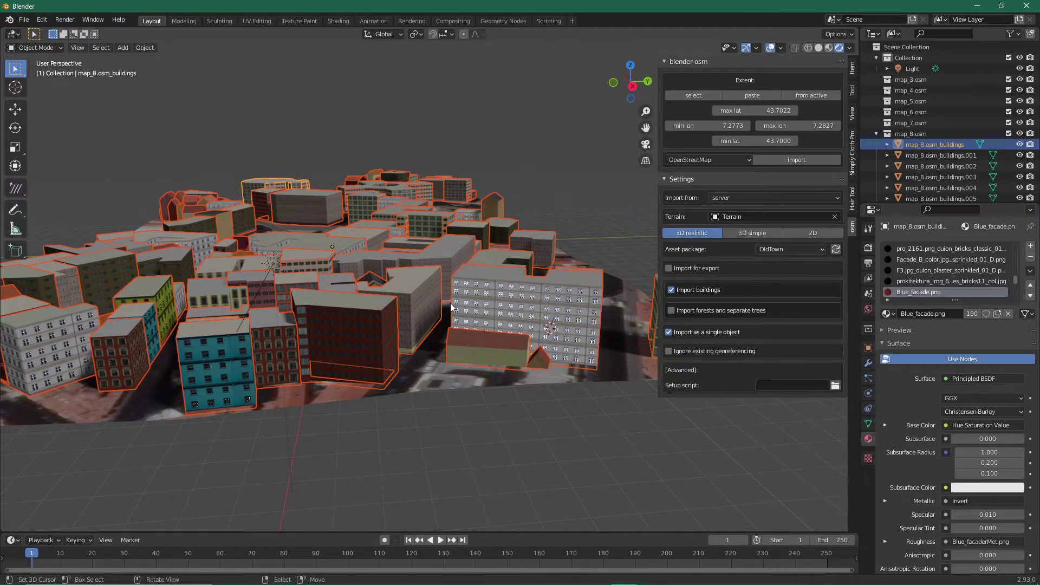
Step: Orbit low along the street and place the 3D cursor on the blue facade
{"action": "middle_click_drag", "start_coordinate": [441, 298], "coordinate": [457, 311]}
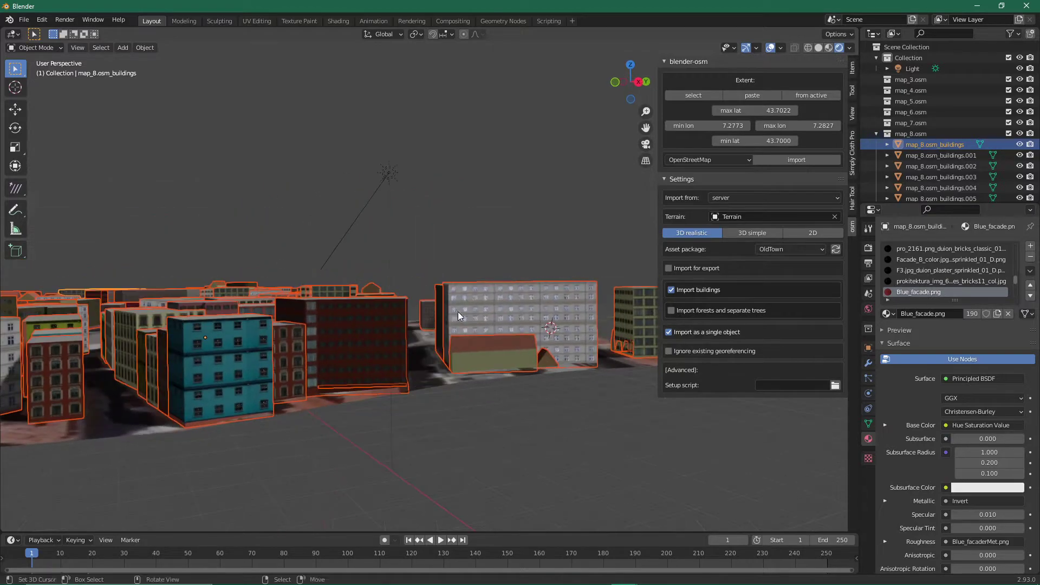
{"action": "mouse_move", "coordinate": [450, 381]}
{"action": "middle_mouse_down"}
{"action": "mouse_move", "coordinate": [444, 340]}
{"action": "mouse_move", "coordinate": [454, 318]}
{"action": "mouse_move", "coordinate": [477, 318]}
{"action": "mouse_move", "coordinate": [385, 327]}
{"action": "mouse_move", "coordinate": [397, 324]}
{"action": "mouse_move", "coordinate": [392, 277]}
{"action": "mouse_move", "coordinate": [405, 314]}
{"action": "mouse_move", "coordinate": [362, 323]}
{"action": "mouse_move", "coordinate": [425, 327]}
{"action": "mouse_move", "coordinate": [292, 346]}
{"action": "mouse_move", "coordinate": [435, 338]}
{"action": "mouse_move", "coordinate": [309, 340]}
{"action": "mouse_move", "coordinate": [328, 350]}
{"action": "mouse_move", "coordinate": [289, 365]}
{"action": "mouse_move", "coordinate": [367, 356]}
{"action": "mouse_move", "coordinate": [384, 330]}
{"action": "mouse_move", "coordinate": [372, 367]}
{"action": "mouse_move", "coordinate": [422, 338]}
{"action": "mouse_move", "coordinate": [368, 280]}
{"action": "mouse_move", "coordinate": [385, 304]}
{"action": "mouse_move", "coordinate": [344, 313]}
{"action": "mouse_move", "coordinate": [391, 325]}
{"action": "mouse_move", "coordinate": [438, 363]}
{"action": "mouse_move", "coordinate": [378, 361]}
{"action": "mouse_move", "coordinate": [424, 350]}
{"action": "mouse_move", "coordinate": [349, 382]}
{"action": "mouse_move", "coordinate": [378, 358]}
{"action": "mouse_move", "coordinate": [374, 343]}
{"action": "mouse_move", "coordinate": [341, 349]}
{"action": "middle_mouse_up"}
{"action": "mouse_move", "coordinate": [259, 381]}
{"action": "middle_mouse_down"}
{"action": "mouse_move", "coordinate": [340, 371]}
{"action": "mouse_move", "coordinate": [448, 425]}
{"action": "mouse_move", "coordinate": [411, 341]}
{"action": "mouse_move", "coordinate": [226, 358]}
{"action": "mouse_move", "coordinate": [372, 365]}
{"action": "mouse_move", "coordinate": [413, 355]}
{"action": "mouse_move", "coordinate": [392, 366]}
{"action": "mouse_move", "coordinate": [412, 352]}
{"action": "mouse_move", "coordinate": [362, 339]}
{"action": "mouse_move", "coordinate": [432, 340]}
{"action": "mouse_move", "coordinate": [350, 346]}
{"action": "mouse_move", "coordinate": [466, 349]}
{"action": "mouse_move", "coordinate": [349, 315]}
{"action": "mouse_move", "coordinate": [341, 373]}
{"action": "mouse_move", "coordinate": [291, 340]}
{"action": "mouse_move", "coordinate": [378, 382]}
{"action": "mouse_move", "coordinate": [325, 370]}
{"action": "mouse_move", "coordinate": [383, 363]}
{"action": "mouse_move", "coordinate": [327, 382]}
{"action": "mouse_move", "coordinate": [383, 363]}
{"action": "mouse_move", "coordinate": [411, 374]}
{"action": "mouse_move", "coordinate": [439, 343]}
{"action": "mouse_move", "coordinate": [418, 353]}
{"action": "mouse_move", "coordinate": [385, 320]}
{"action": "mouse_move", "coordinate": [242, 349]}
{"action": "mouse_move", "coordinate": [460, 328]}
{"action": "mouse_move", "coordinate": [414, 320]}
{"action": "mouse_move", "coordinate": [479, 321]}
{"action": "mouse_move", "coordinate": [476, 347]}
{"action": "mouse_move", "coordinate": [432, 297]}
{"action": "mouse_move", "coordinate": [428, 323]}
{"action": "mouse_move", "coordinate": [401, 325]}
{"action": "mouse_move", "coordinate": [487, 340]}
{"action": "mouse_move", "coordinate": [418, 334]}
{"action": "middle_mouse_up"}
{"action": "right_click", "coordinate": [396, 356], "text": "shift"}
{"action": "left_click", "coordinate": [399, 255]}
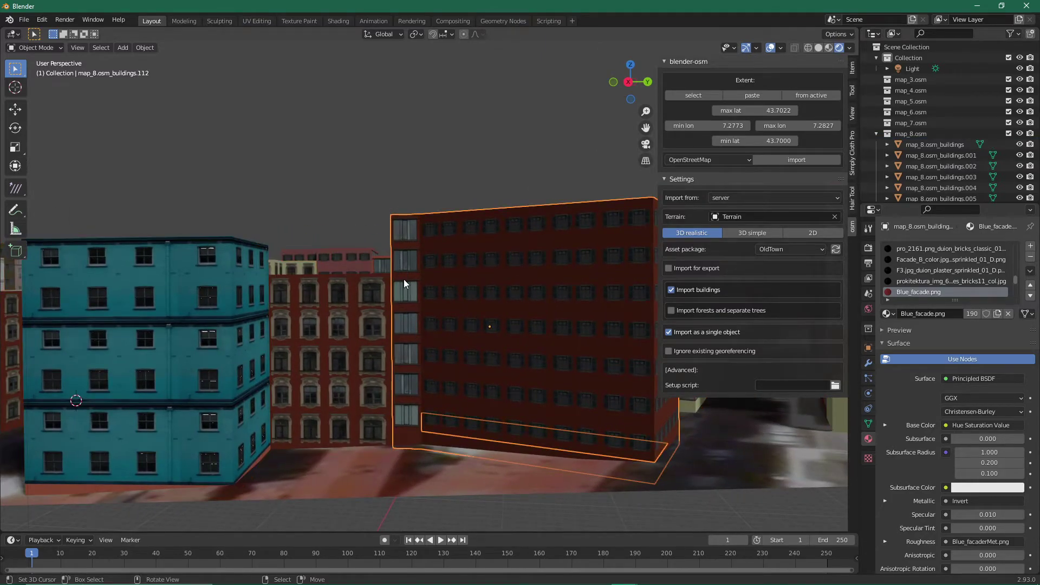
{"action": "mouse_move", "coordinate": [404, 278]}
{"action": "middle_mouse_down"}
{"action": "mouse_move", "coordinate": [413, 282]}
{"action": "mouse_move", "coordinate": [168, 294]}
{"action": "mouse_move", "coordinate": [214, 323]}
{"action": "middle_mouse_up"}
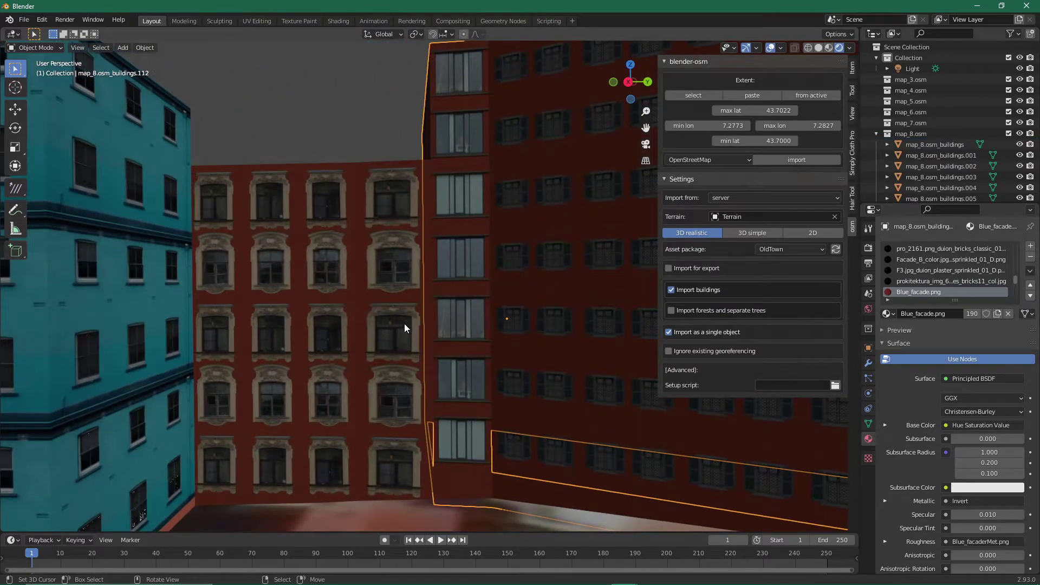
{"action": "scroll", "coordinate": [428, 324], "scroll_direction": "up", "scroll_amount": 3}
{"action": "scroll", "coordinate": [455, 325], "scroll_direction": "up", "scroll_amount": 3}
{"action": "scroll", "coordinate": [466, 327], "scroll_direction": "up", "scroll_amount": 3}
{"action": "scroll", "coordinate": [379, 328], "scroll_direction": "up", "scroll_amount": 2}
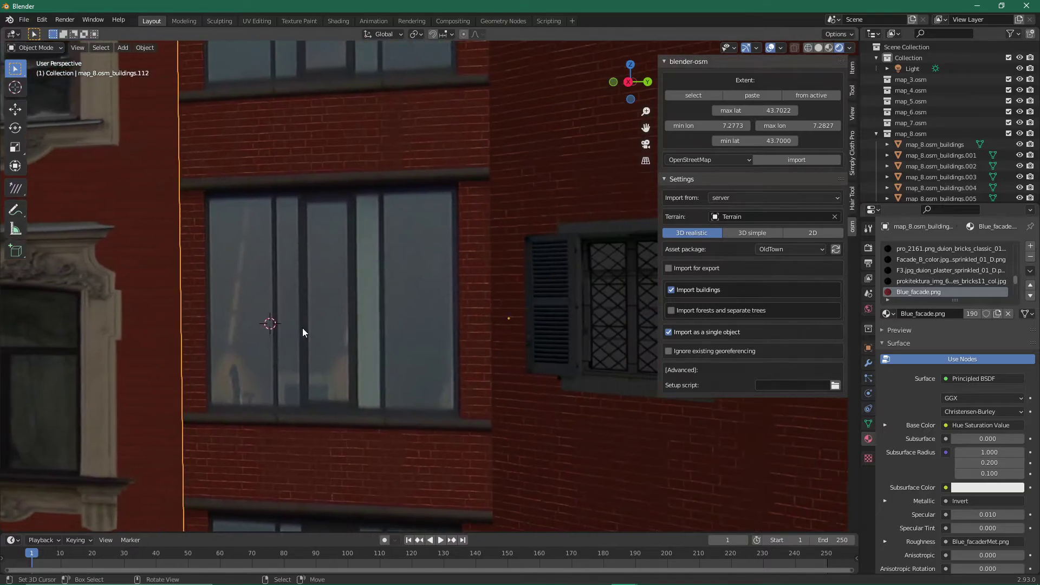
{"action": "middle_click_drag", "start_coordinate": [302, 327], "coordinate": [332, 327]}
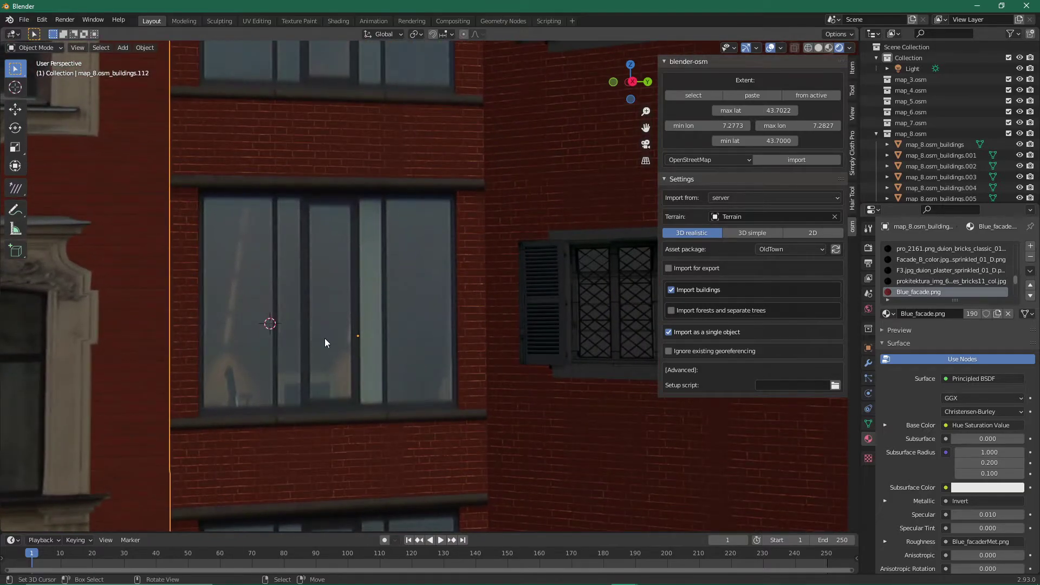
{"action": "scroll", "coordinate": [328, 342], "scroll_direction": "down", "scroll_amount": 3}
{"action": "scroll", "coordinate": [327, 342], "scroll_direction": "down", "scroll_amount": 3}
{"action": "scroll", "coordinate": [301, 344], "scroll_direction": "down", "scroll_amount": 2}
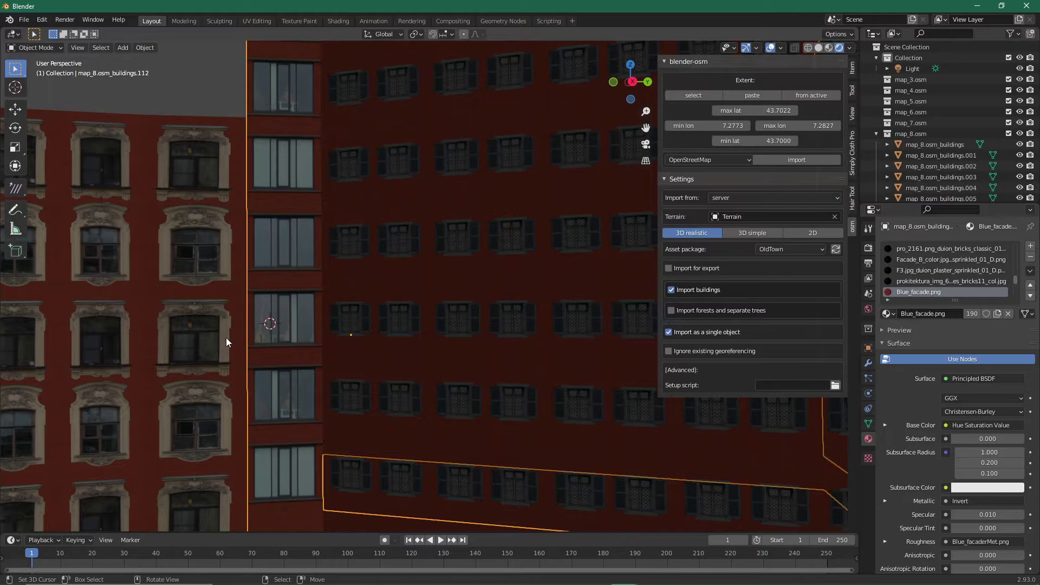
{"action": "mouse_move", "coordinate": [220, 336]}
{"action": "middle_mouse_down"}
{"action": "mouse_move", "coordinate": [334, 326]}
{"action": "mouse_move", "coordinate": [286, 350]}
{"action": "middle_mouse_up"}
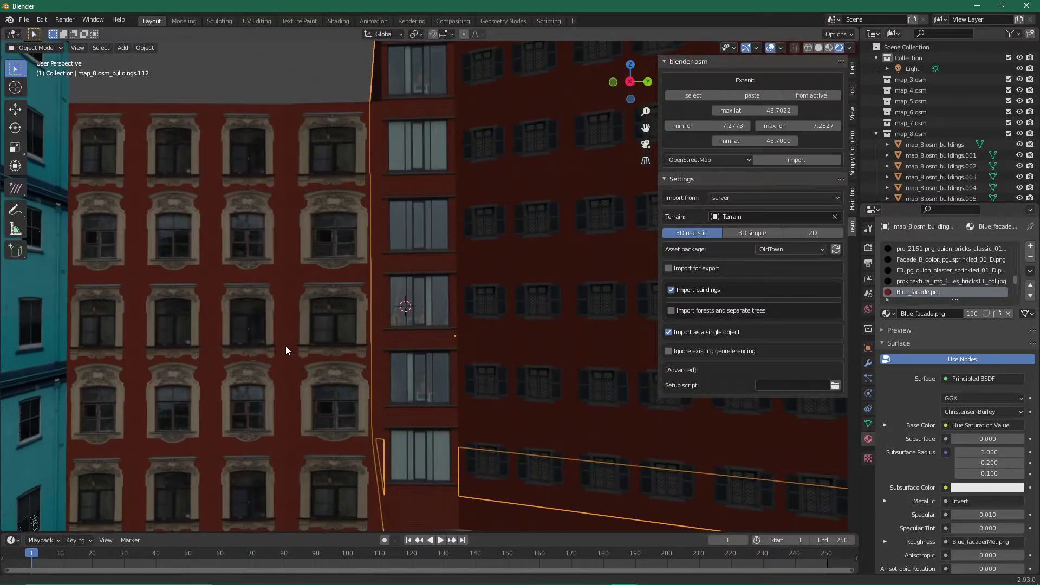
{"action": "scroll", "coordinate": [286, 350], "scroll_direction": "down", "scroll_amount": 1}
{"action": "scroll", "coordinate": [295, 305], "scroll_direction": "down", "scroll_amount": 1}
{"action": "scroll", "coordinate": [293, 325], "scroll_direction": "down", "scroll_amount": 1}
{"action": "scroll", "coordinate": [300, 335], "scroll_direction": "down", "scroll_amount": 1}
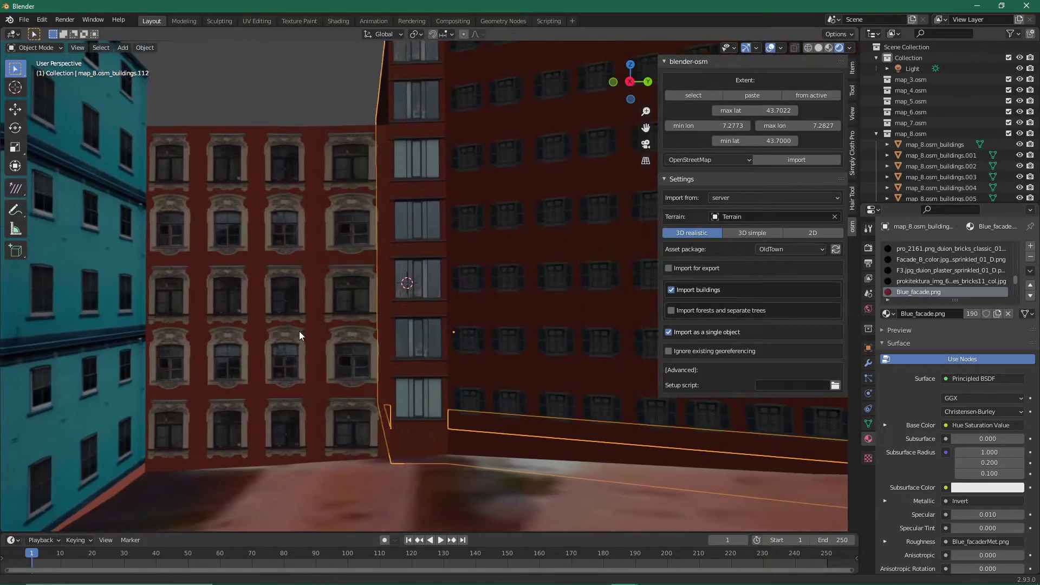
{"action": "scroll", "coordinate": [272, 331], "scroll_direction": "down", "scroll_amount": 2}
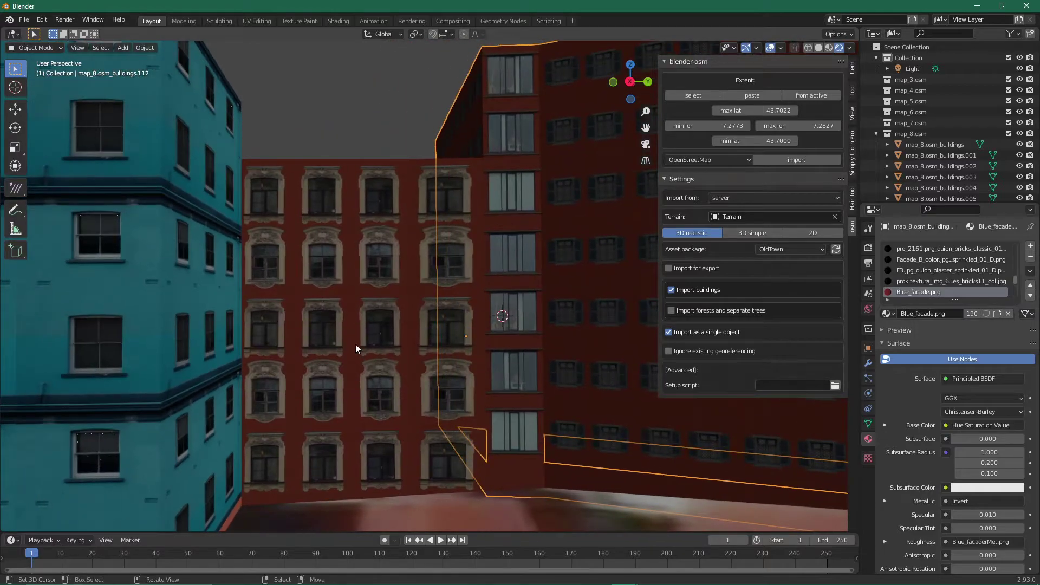
{"action": "scroll", "coordinate": [356, 344], "scroll_direction": "down", "scroll_amount": 1}
{"action": "scroll", "coordinate": [350, 292], "scroll_direction": "down", "scroll_amount": 2}
{"action": "scroll", "coordinate": [343, 401], "scroll_direction": "down", "scroll_amount": 2}
{"action": "scroll", "coordinate": [342, 342], "scroll_direction": "down", "scroll_amount": 1}
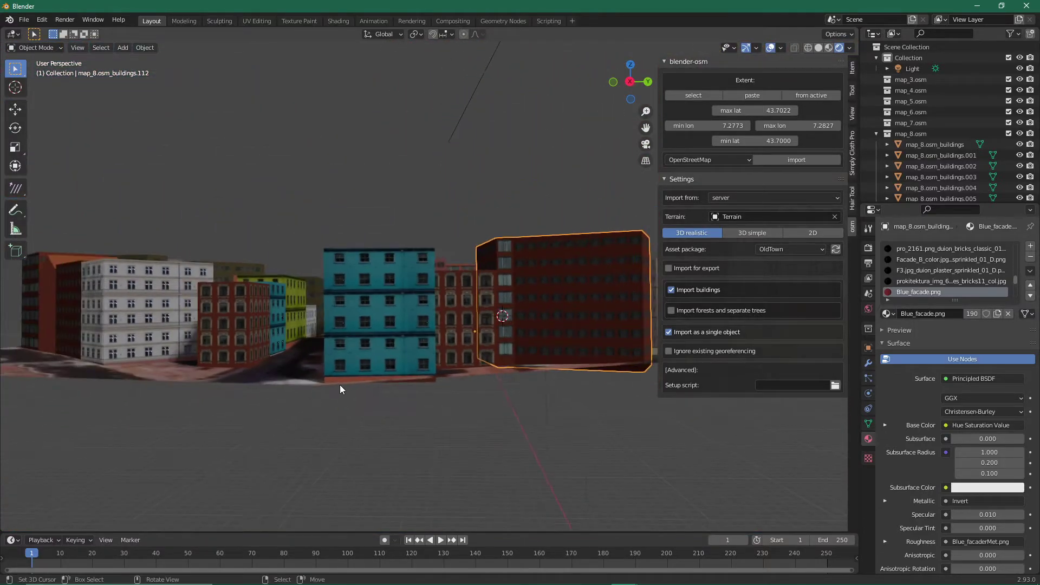
{"action": "mouse_move", "coordinate": [340, 385]}
{"action": "middle_mouse_down"}
{"action": "mouse_move", "coordinate": [395, 383]}
{"action": "mouse_move", "coordinate": [265, 391]}
{"action": "mouse_move", "coordinate": [352, 377]}
{"action": "mouse_move", "coordinate": [369, 362]}
{"action": "mouse_move", "coordinate": [291, 362]}
{"action": "middle_mouse_up"}
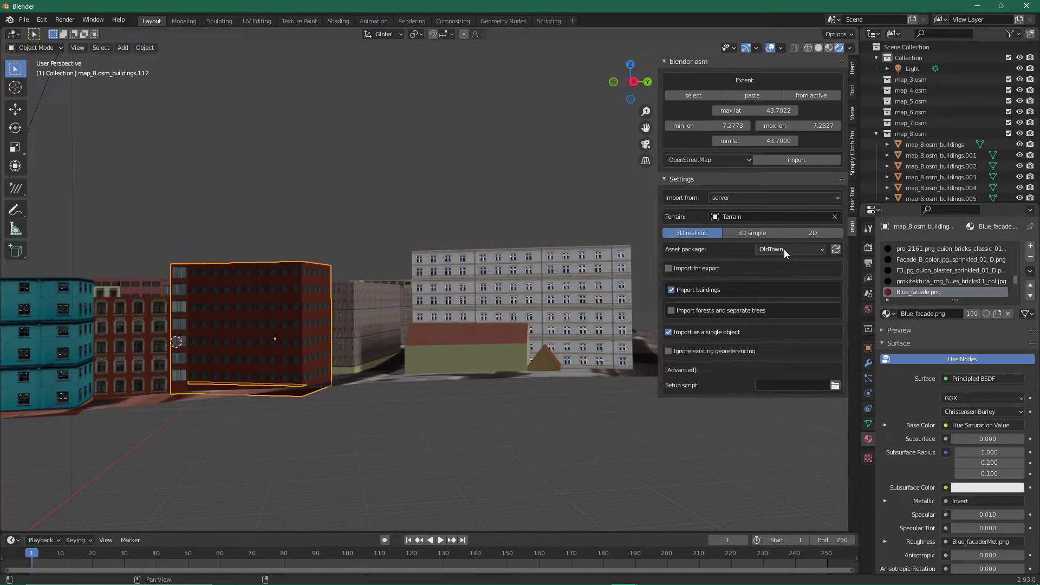
{"action": "middle_click_drag", "start_coordinate": [640, 268], "coordinate": [623, 271]}
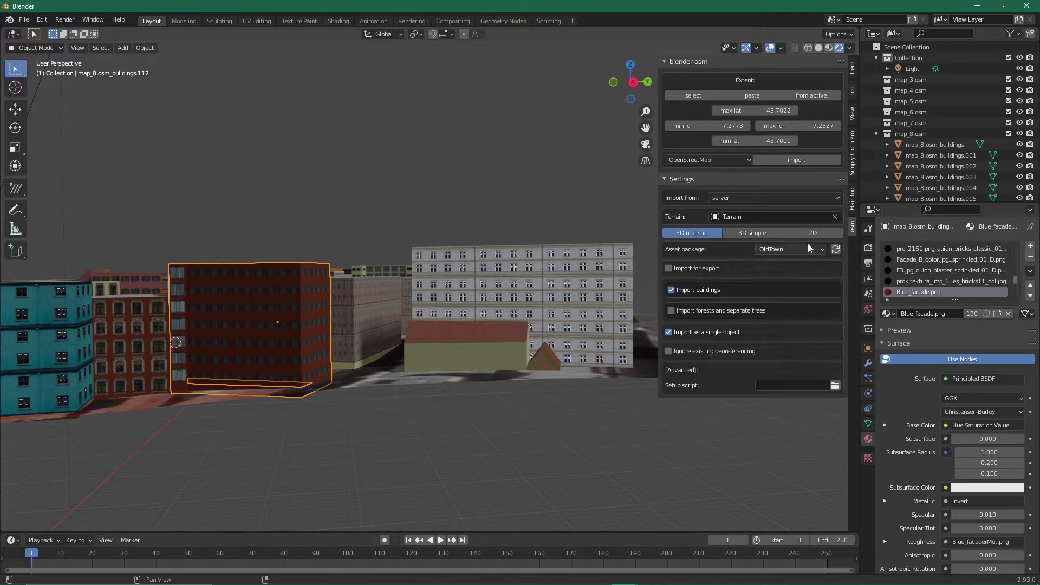
{"action": "mouse_move", "coordinate": [518, 287]}
{"action": "middle_mouse_down"}
{"action": "mouse_move", "coordinate": [521, 305]}
{"action": "mouse_move", "coordinate": [505, 309]}
{"action": "mouse_move", "coordinate": [493, 339]}
{"action": "mouse_move", "coordinate": [534, 334]}
{"action": "mouse_move", "coordinate": [470, 330]}
{"action": "mouse_move", "coordinate": [577, 349]}
{"action": "mouse_move", "coordinate": [488, 315]}
{"action": "mouse_move", "coordinate": [493, 341]}
{"action": "mouse_move", "coordinate": [503, 265]}
{"action": "mouse_move", "coordinate": [490, 307]}
{"action": "mouse_move", "coordinate": [512, 258]}
{"action": "mouse_move", "coordinate": [512, 396]}
{"action": "mouse_move", "coordinate": [518, 334]}
{"action": "mouse_move", "coordinate": [486, 276]}
{"action": "mouse_move", "coordinate": [489, 365]}
{"action": "middle_mouse_up"}
{"action": "scroll", "coordinate": [476, 268], "scroll_direction": "up", "scroll_amount": 3}
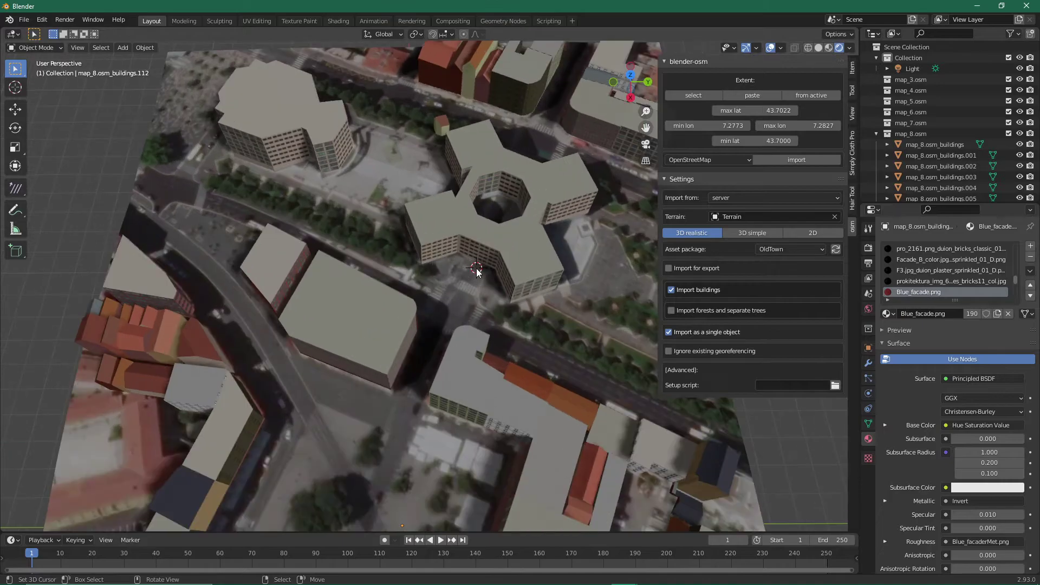
{"action": "mouse_move", "coordinate": [476, 272]}
{"action": "middle_mouse_down"}
{"action": "mouse_move", "coordinate": [464, 283]}
{"action": "mouse_move", "coordinate": [525, 295]}
{"action": "mouse_move", "coordinate": [513, 291]}
{"action": "mouse_move", "coordinate": [569, 340]}
{"action": "mouse_move", "coordinate": [527, 308]}
{"action": "mouse_move", "coordinate": [516, 250]}
{"action": "mouse_move", "coordinate": [493, 279]}
{"action": "mouse_move", "coordinate": [512, 278]}
{"action": "mouse_move", "coordinate": [481, 291]}
{"action": "mouse_move", "coordinate": [509, 287]}
{"action": "mouse_move", "coordinate": [462, 271]}
{"action": "mouse_move", "coordinate": [493, 280]}
{"action": "mouse_move", "coordinate": [494, 300]}
{"action": "mouse_move", "coordinate": [469, 309]}
{"action": "mouse_move", "coordinate": [441, 297]}
{"action": "mouse_move", "coordinate": [434, 334]}
{"action": "mouse_move", "coordinate": [434, 314]}
{"action": "mouse_move", "coordinate": [462, 300]}
{"action": "mouse_move", "coordinate": [447, 311]}
{"action": "mouse_move", "coordinate": [452, 320]}
{"action": "mouse_move", "coordinate": [470, 314]}
{"action": "mouse_move", "coordinate": [532, 382]}
{"action": "mouse_move", "coordinate": [526, 305]}
{"action": "mouse_move", "coordinate": [448, 305]}
{"action": "mouse_move", "coordinate": [520, 327]}
{"action": "mouse_move", "coordinate": [486, 339]}
{"action": "mouse_move", "coordinate": [477, 381]}
{"action": "middle_mouse_up"}
{"action": "scroll", "coordinate": [451, 301], "scroll_direction": "down", "scroll_amount": 3}
{"action": "scroll", "coordinate": [456, 311], "scroll_direction": "down", "scroll_amount": 3}
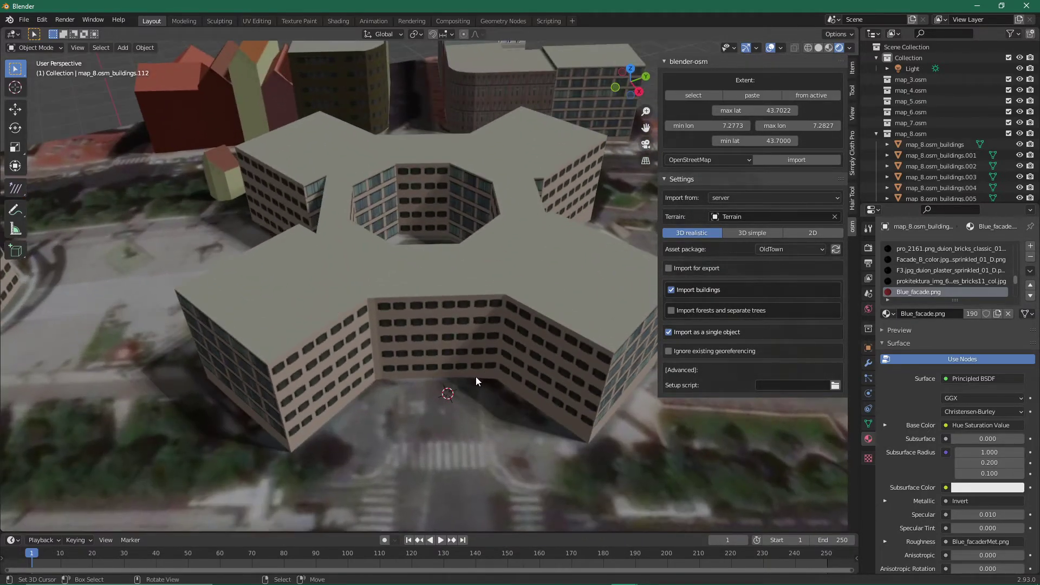
{"action": "mouse_move", "coordinate": [446, 304]}
{"action": "middle_mouse_down"}
{"action": "mouse_move", "coordinate": [490, 388]}
{"action": "mouse_move", "coordinate": [500, 359]}
{"action": "mouse_move", "coordinate": [513, 362]}
{"action": "mouse_move", "coordinate": [487, 353]}
{"action": "mouse_move", "coordinate": [458, 419]}
{"action": "middle_mouse_up"}
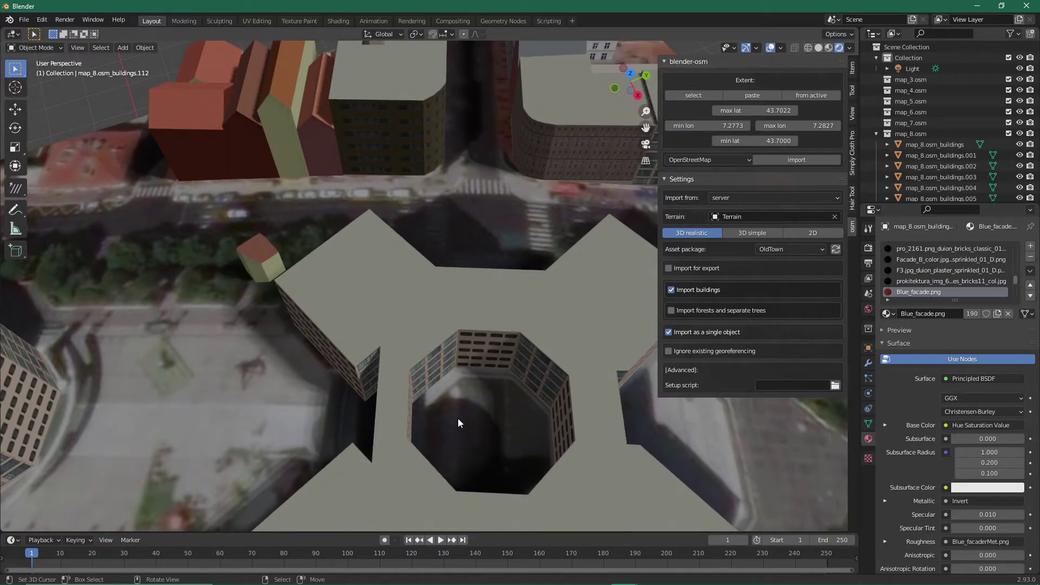
{"action": "mouse_move", "coordinate": [492, 337]}
{"action": "middle_mouse_down", "text": "shift"}
{"action": "mouse_move", "coordinate": [493, 411]}
{"action": "mouse_move", "coordinate": [474, 348]}
{"action": "middle_mouse_up", "text": "shift"}
{"action": "scroll", "coordinate": [473, 348], "scroll_direction": "down", "scroll_amount": 3}
{"action": "middle_click_drag", "start_coordinate": [496, 408], "coordinate": [455, 382]}
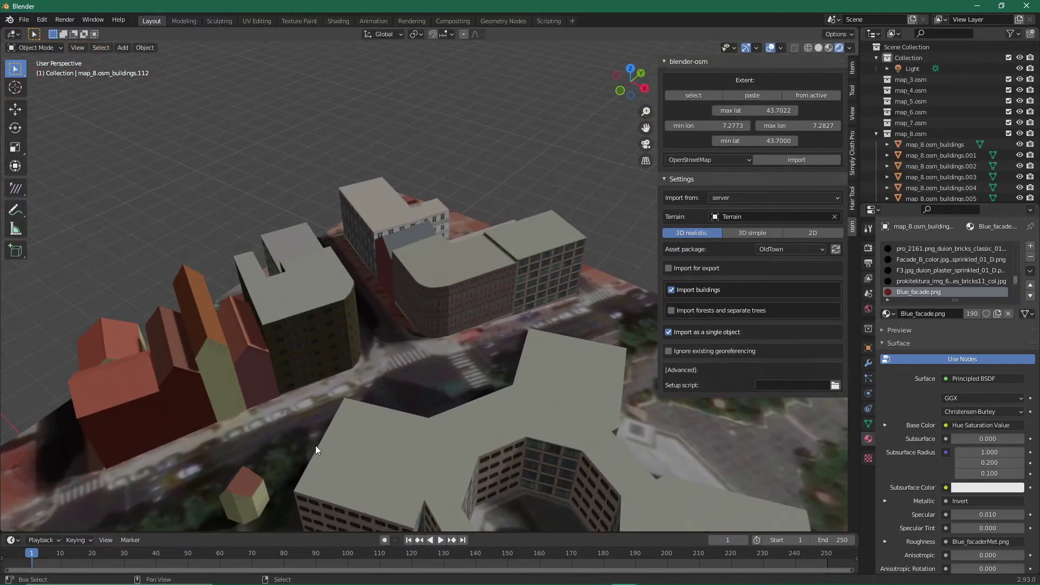
{"action": "right_click", "coordinate": [242, 480], "text": "shift"}
{"action": "middle_click_drag", "start_coordinate": [243, 480], "coordinate": [269, 463]}
{"action": "scroll", "coordinate": [346, 401], "scroll_direction": "up", "scroll_amount": 2}
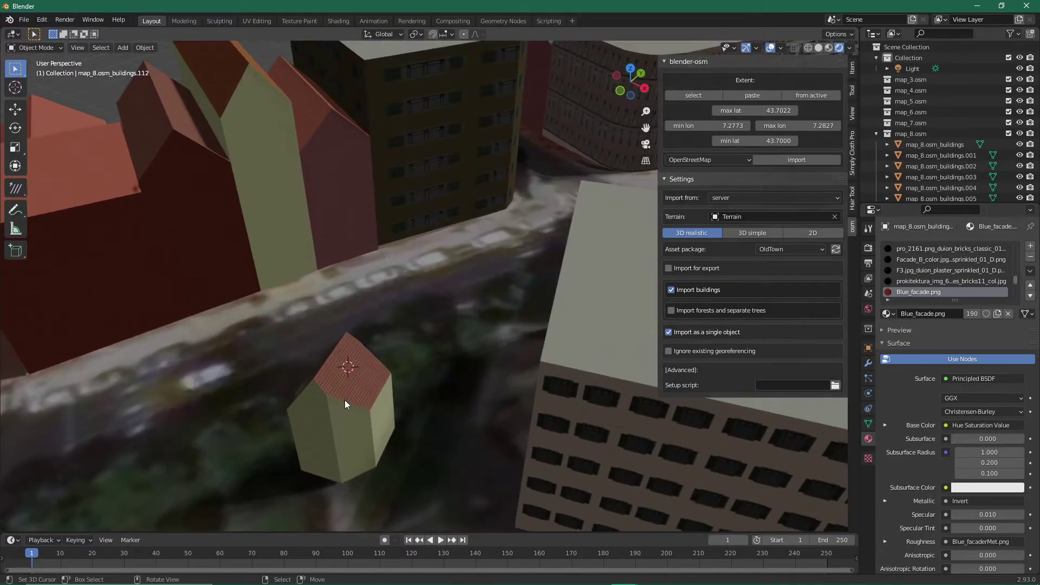
{"action": "scroll", "coordinate": [345, 400], "scroll_direction": "up", "scroll_amount": 2}
{"action": "scroll", "coordinate": [346, 393], "scroll_direction": "up", "scroll_amount": 2}
{"action": "scroll", "coordinate": [354, 408], "scroll_direction": "up", "scroll_amount": 2}
{"action": "mouse_move", "coordinate": [338, 353]}
{"action": "middle_mouse_down"}
{"action": "mouse_move", "coordinate": [375, 336]}
{"action": "mouse_move", "coordinate": [411, 350]}
{"action": "mouse_move", "coordinate": [396, 367]}
{"action": "mouse_move", "coordinate": [448, 367]}
{"action": "mouse_move", "coordinate": [447, 352]}
{"action": "mouse_move", "coordinate": [449, 404]}
{"action": "middle_mouse_up"}
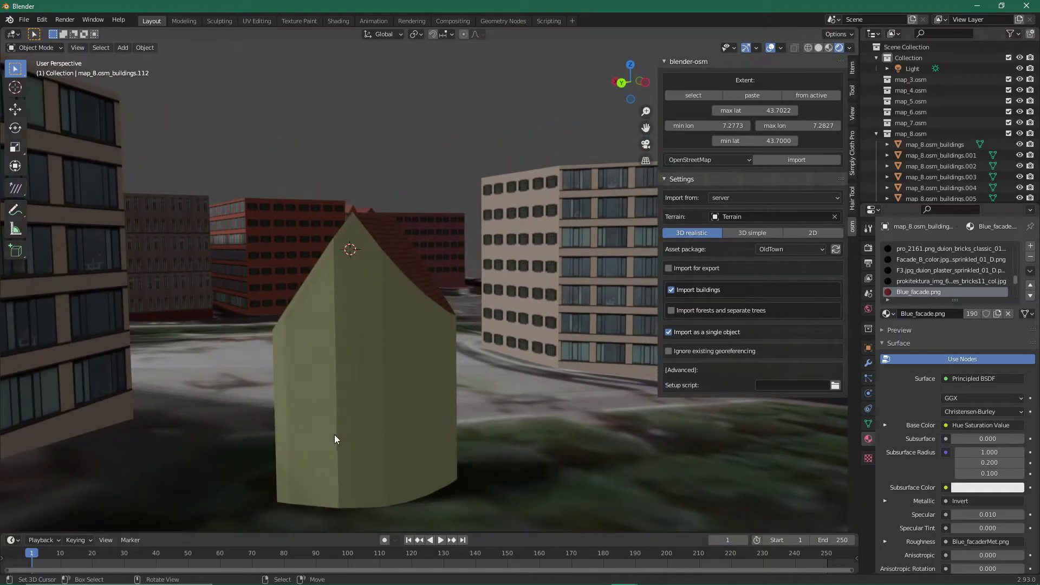
{"action": "mouse_move", "coordinate": [420, 273]}
{"action": "middle_mouse_down"}
{"action": "mouse_move", "coordinate": [437, 341]}
{"action": "mouse_move", "coordinate": [414, 346]}
{"action": "mouse_move", "coordinate": [432, 339]}
{"action": "mouse_move", "coordinate": [381, 336]}
{"action": "mouse_move", "coordinate": [405, 339]}
{"action": "mouse_move", "coordinate": [393, 341]}
{"action": "mouse_move", "coordinate": [370, 328]}
{"action": "mouse_move", "coordinate": [424, 330]}
{"action": "mouse_move", "coordinate": [348, 346]}
{"action": "mouse_move", "coordinate": [329, 334]}
{"action": "mouse_move", "coordinate": [368, 350]}
{"action": "mouse_move", "coordinate": [331, 340]}
{"action": "mouse_move", "coordinate": [375, 343]}
{"action": "mouse_move", "coordinate": [378, 333]}
{"action": "middle_mouse_up"}
{"action": "right_click", "coordinate": [353, 340], "text": "shift"}
{"action": "scroll", "coordinate": [383, 352], "scroll_direction": "up", "scroll_amount": 4}
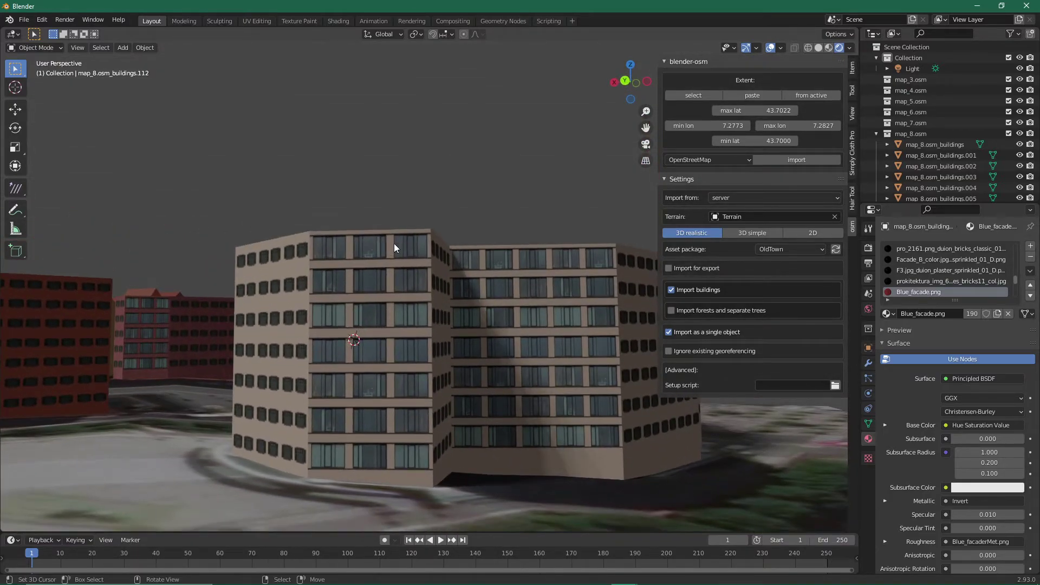
{"action": "mouse_move", "coordinate": [394, 392]}
{"action": "middle_mouse_down"}
{"action": "mouse_move", "coordinate": [421, 401]}
{"action": "mouse_move", "coordinate": [412, 356]}
{"action": "mouse_move", "coordinate": [444, 389]}
{"action": "mouse_move", "coordinate": [411, 347]}
{"action": "mouse_move", "coordinate": [436, 369]}
{"action": "mouse_move", "coordinate": [395, 366]}
{"action": "mouse_move", "coordinate": [474, 368]}
{"action": "mouse_move", "coordinate": [408, 390]}
{"action": "mouse_move", "coordinate": [401, 426]}
{"action": "mouse_move", "coordinate": [418, 398]}
{"action": "mouse_move", "coordinate": [310, 349]}
{"action": "mouse_move", "coordinate": [344, 375]}
{"action": "mouse_move", "coordinate": [469, 352]}
{"action": "mouse_move", "coordinate": [408, 389]}
{"action": "mouse_move", "coordinate": [427, 350]}
{"action": "mouse_move", "coordinate": [446, 360]}
{"action": "mouse_move", "coordinate": [446, 371]}
{"action": "mouse_move", "coordinate": [441, 359]}
{"action": "mouse_move", "coordinate": [416, 358]}
{"action": "mouse_move", "coordinate": [441, 366]}
{"action": "mouse_move", "coordinate": [408, 342]}
{"action": "mouse_move", "coordinate": [466, 355]}
{"action": "mouse_move", "coordinate": [398, 347]}
{"action": "mouse_move", "coordinate": [489, 378]}
{"action": "mouse_move", "coordinate": [466, 381]}
{"action": "mouse_move", "coordinate": [534, 366]}
{"action": "mouse_move", "coordinate": [489, 375]}
{"action": "mouse_move", "coordinate": [518, 353]}
{"action": "mouse_move", "coordinate": [489, 377]}
{"action": "mouse_move", "coordinate": [483, 402]}
{"action": "mouse_move", "coordinate": [433, 384]}
{"action": "mouse_move", "coordinate": [503, 339]}
{"action": "mouse_move", "coordinate": [429, 352]}
{"action": "mouse_move", "coordinate": [442, 382]}
{"action": "mouse_move", "coordinate": [476, 373]}
{"action": "middle_mouse_up"}
{"action": "scroll", "coordinate": [476, 373], "scroll_direction": "up", "scroll_amount": 3}
{"action": "scroll", "coordinate": [502, 371], "scroll_direction": "up", "scroll_amount": 3}
{"action": "scroll", "coordinate": [493, 404], "scroll_direction": "up", "scroll_amount": 3}
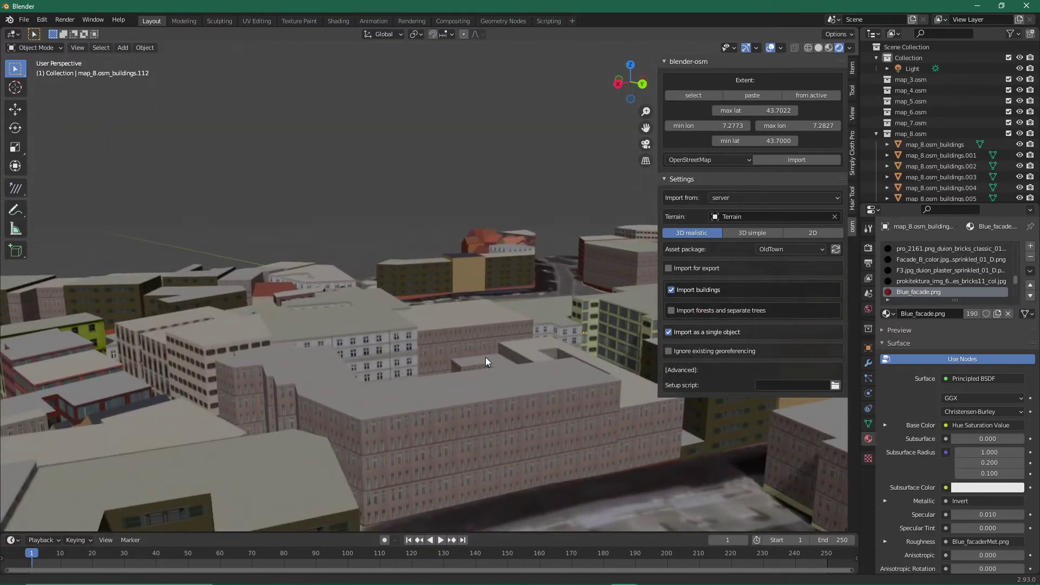
{"action": "scroll", "coordinate": [485, 357], "scroll_direction": "up", "scroll_amount": 3}
{"action": "scroll", "coordinate": [503, 373], "scroll_direction": "down", "scroll_amount": 4}
{"action": "scroll", "coordinate": [464, 380], "scroll_direction": "down", "scroll_amount": 1}
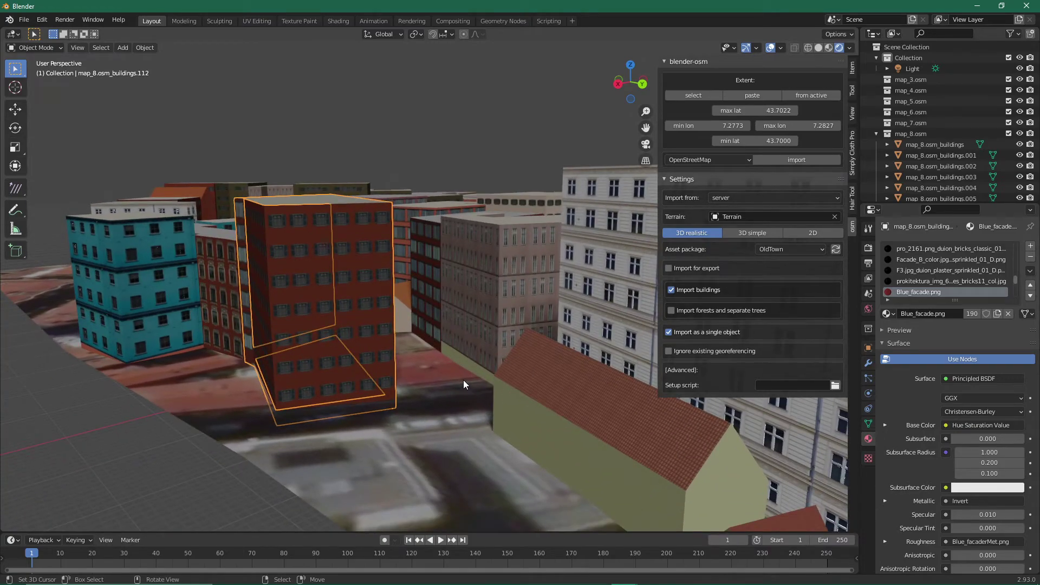
{"action": "scroll", "coordinate": [451, 355], "scroll_direction": "up", "scroll_amount": 3, "text": "ctrl"}
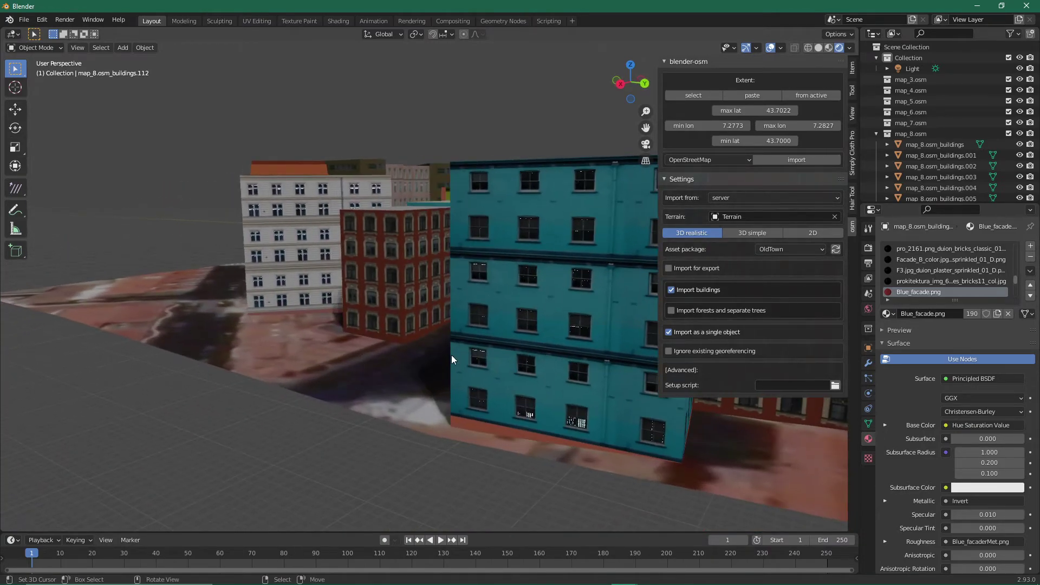
{"action": "scroll", "coordinate": [564, 372], "scroll_direction": "up", "scroll_amount": 3, "text": "ctrl"}
{"action": "scroll", "coordinate": [535, 366], "scroll_direction": "up", "scroll_amount": 3, "text": "ctrl"}
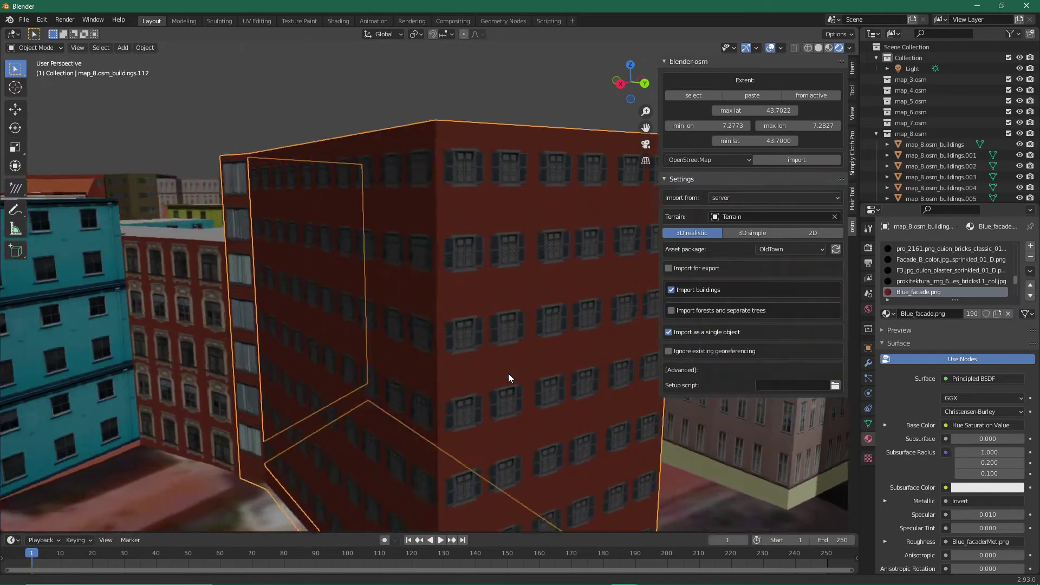
{"action": "scroll", "coordinate": [509, 373], "scroll_direction": "up", "scroll_amount": 2, "text": "ctrl"}
{"action": "scroll", "coordinate": [491, 353], "scroll_direction": "down", "scroll_amount": 5}
{"action": "scroll", "coordinate": [487, 377], "scroll_direction": "up", "scroll_amount": 2}
{"action": "scroll", "coordinate": [463, 376], "scroll_direction": "up", "scroll_amount": 2}
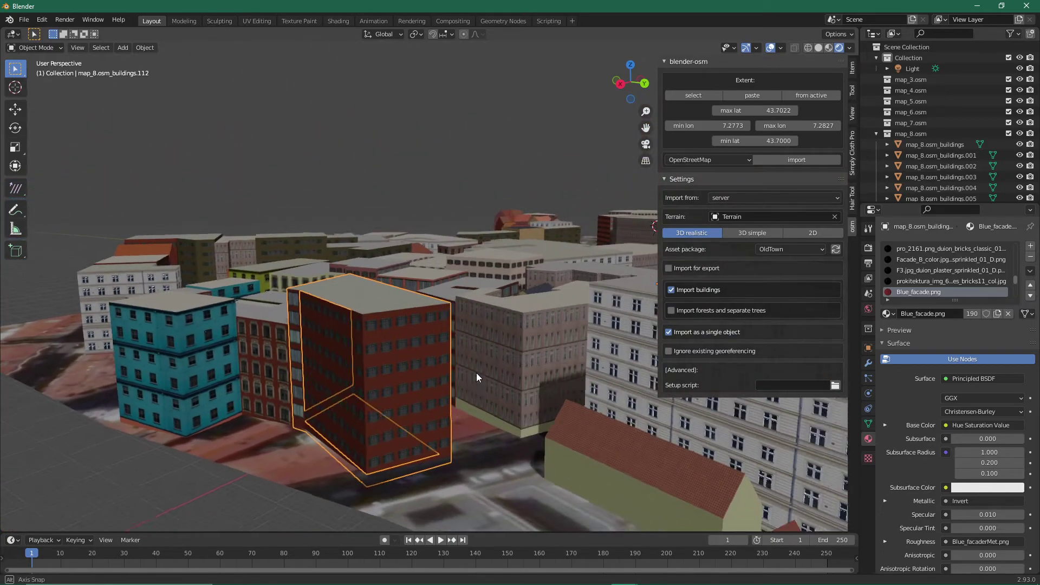
{"action": "scroll", "coordinate": [476, 373], "scroll_direction": "up", "scroll_amount": 2}
{"action": "scroll", "coordinate": [482, 374], "scroll_direction": "up", "scroll_amount": 2}
{"action": "scroll", "coordinate": [489, 375], "scroll_direction": "up", "scroll_amount": 2, "text": "ctrl"}
{"action": "scroll", "coordinate": [504, 380], "scroll_direction": "up", "scroll_amount": 2, "text": "ctrl"}
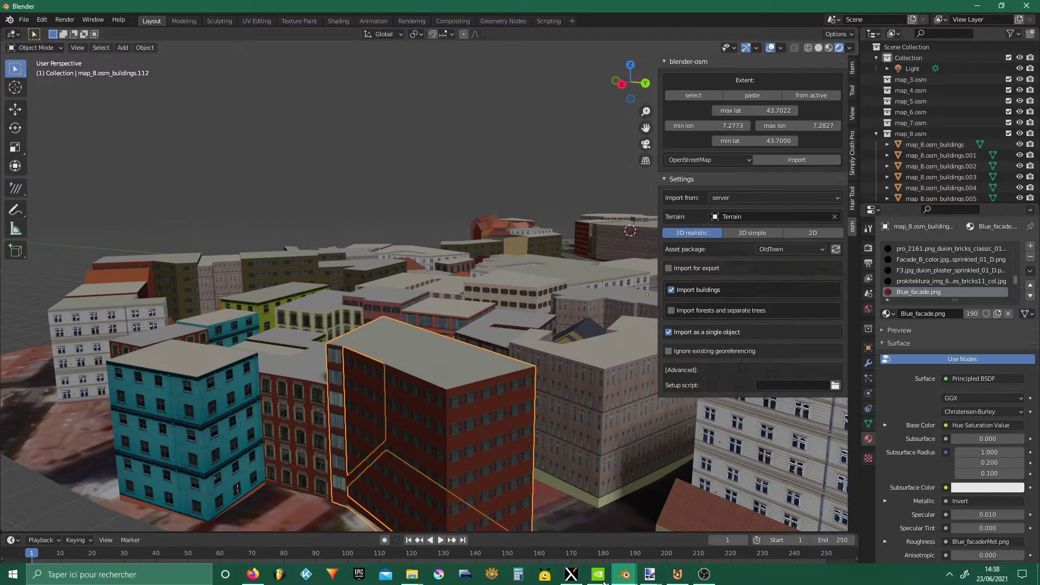
{"action": "mouse_move", "coordinate": [677, 575]}
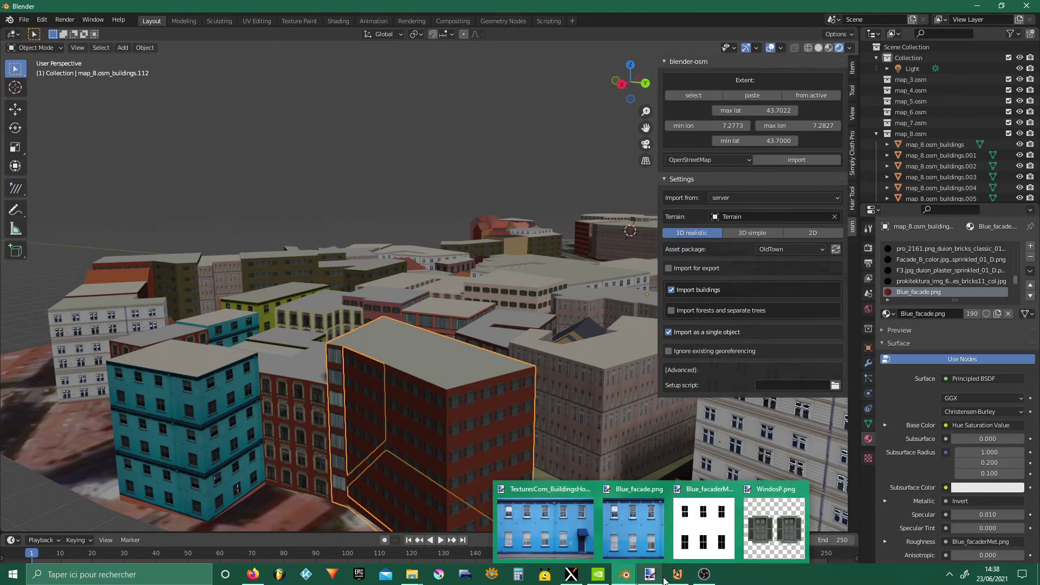
Step: Bring the OBS Studio window to the front while recording continues
{"action": "left_click", "coordinate": [699, 577]}
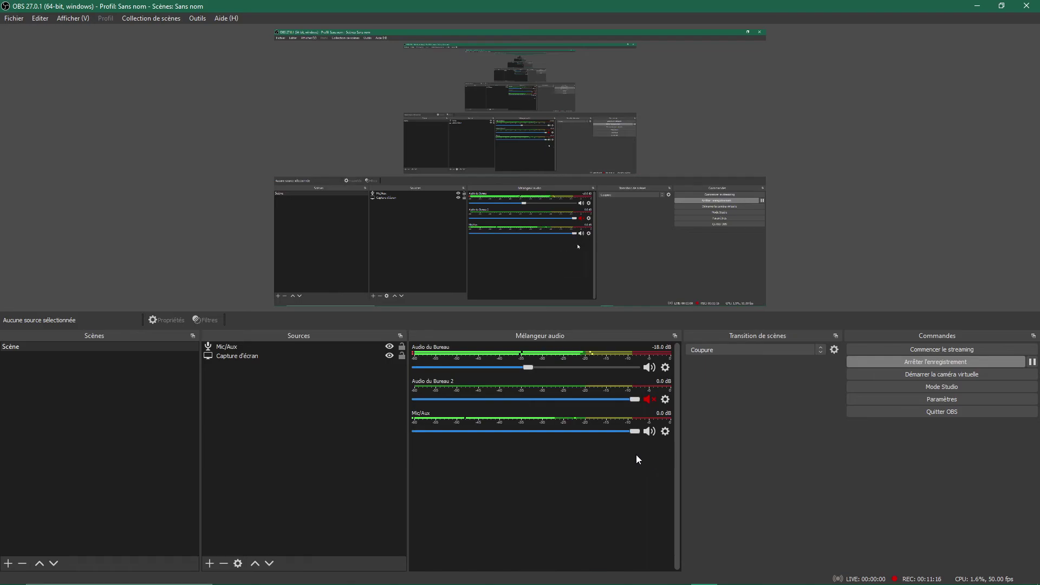